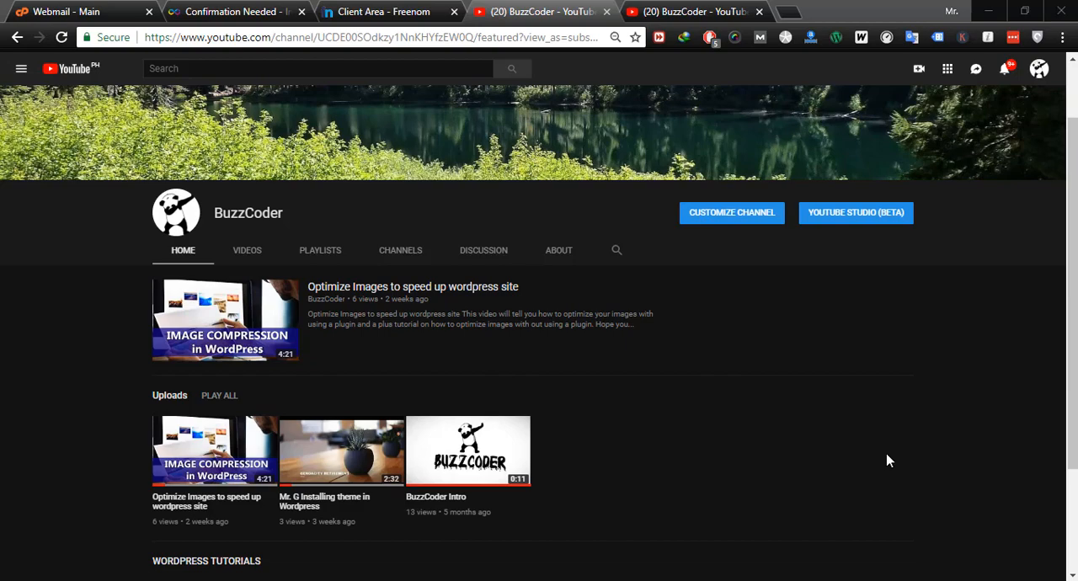
click(680, 14)
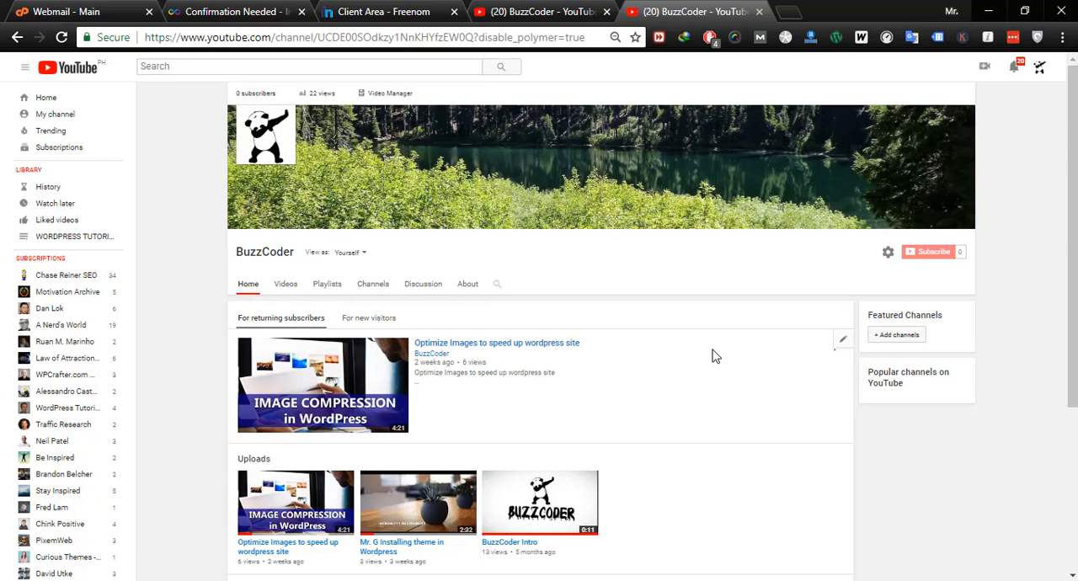
click(565, 11)
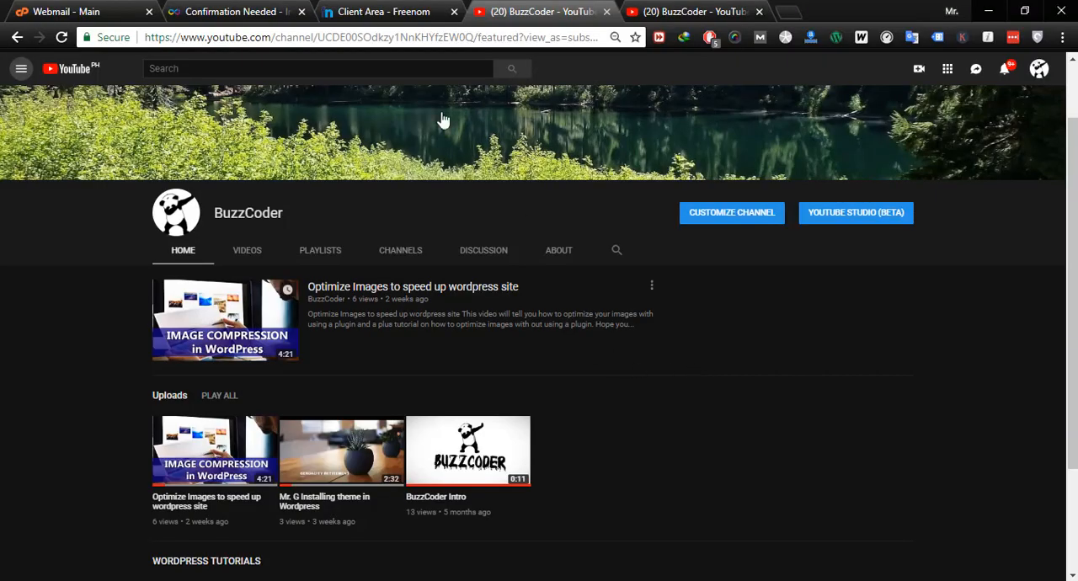
- Open InfinityFree's confirmation e-mail in the webmail inbox and follow its link to confirm the e-mail address
click(252, 14)
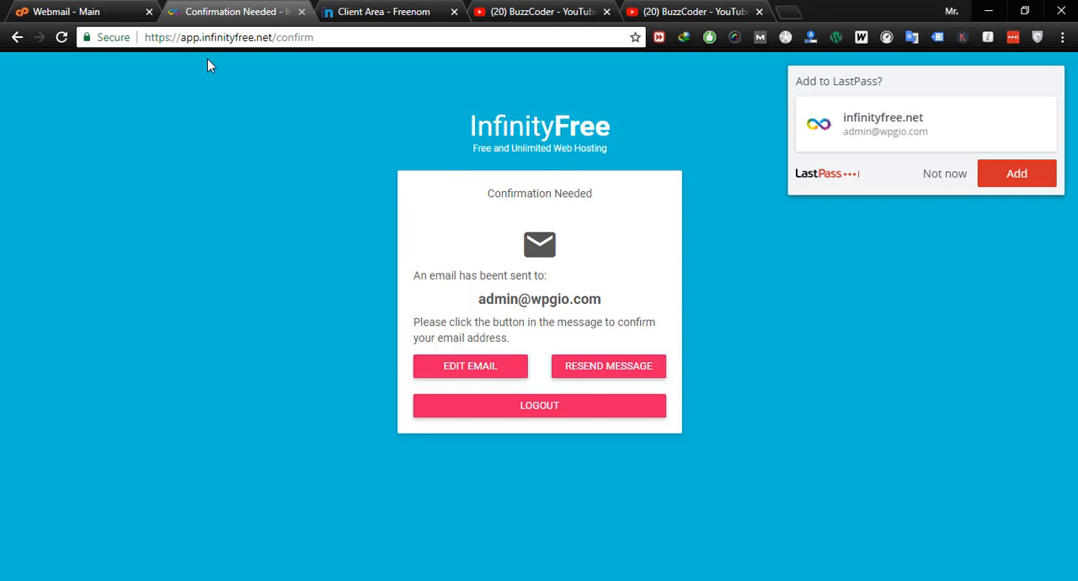
click(99, 12)
click(301, 190)
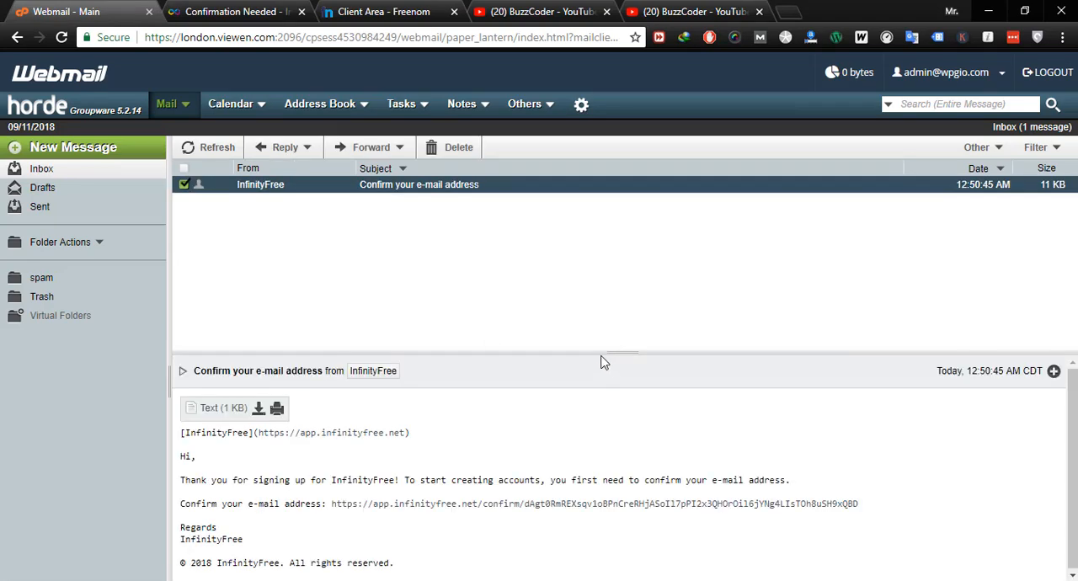
drag(602, 356, 582, 215)
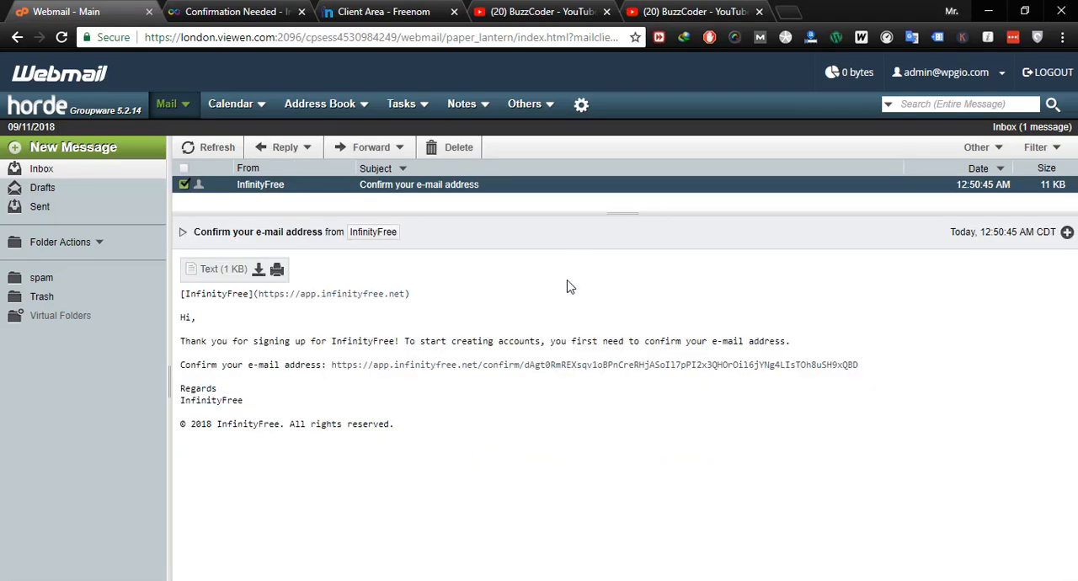
click(430, 366)
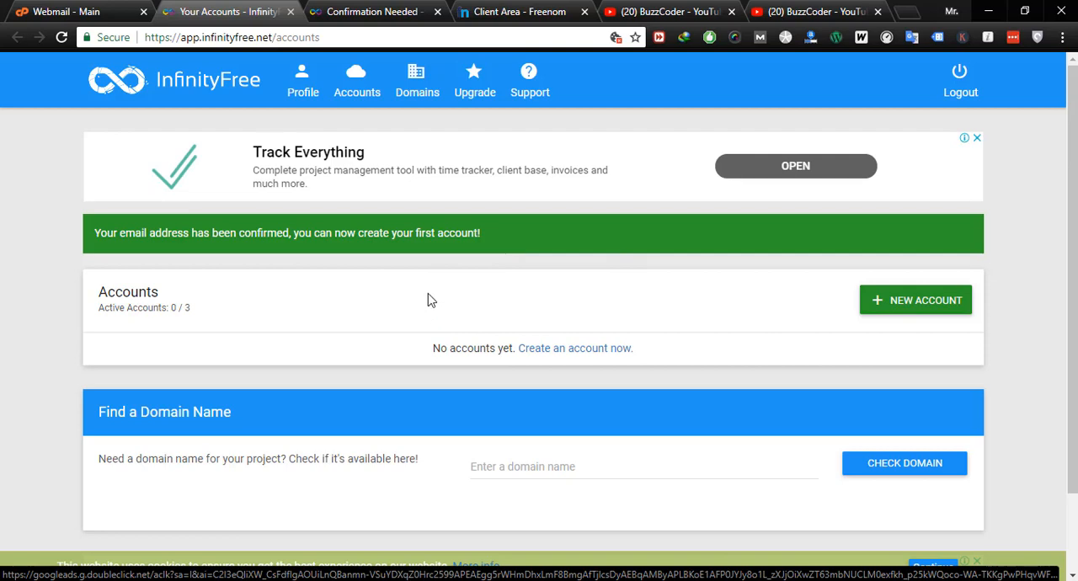
- Start a new InfinityFree hosting account and enter mrgtutorials.tk as its own domain
click(909, 311)
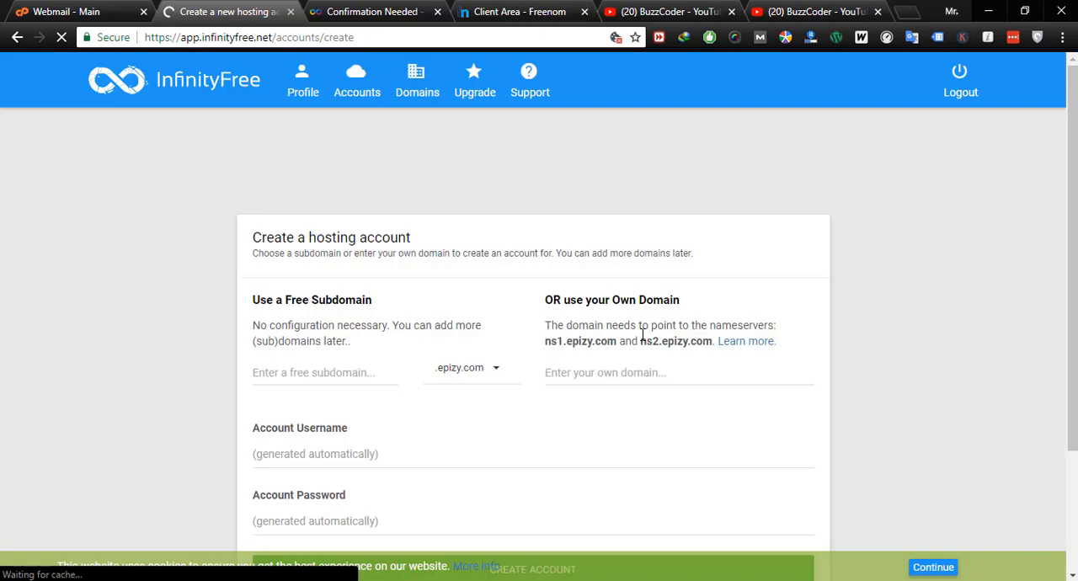
scroll(337, 253, down, 1)
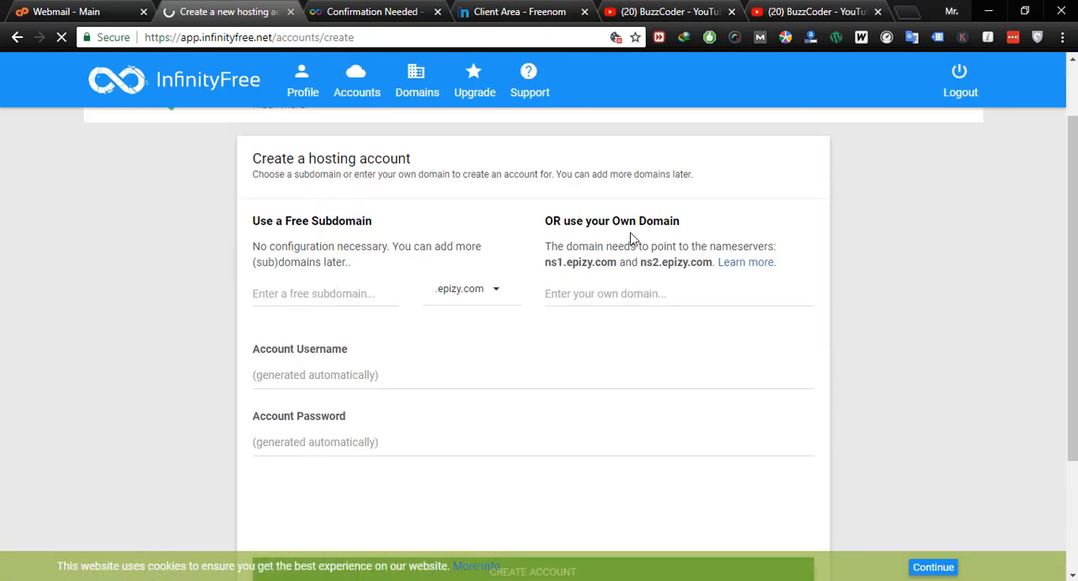
click(631, 297)
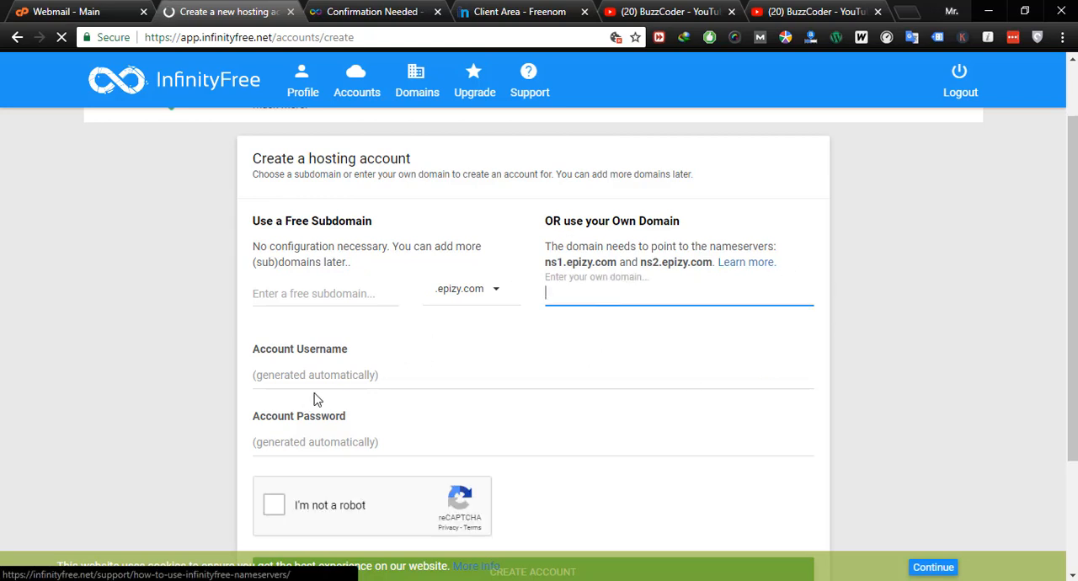
click(373, 374)
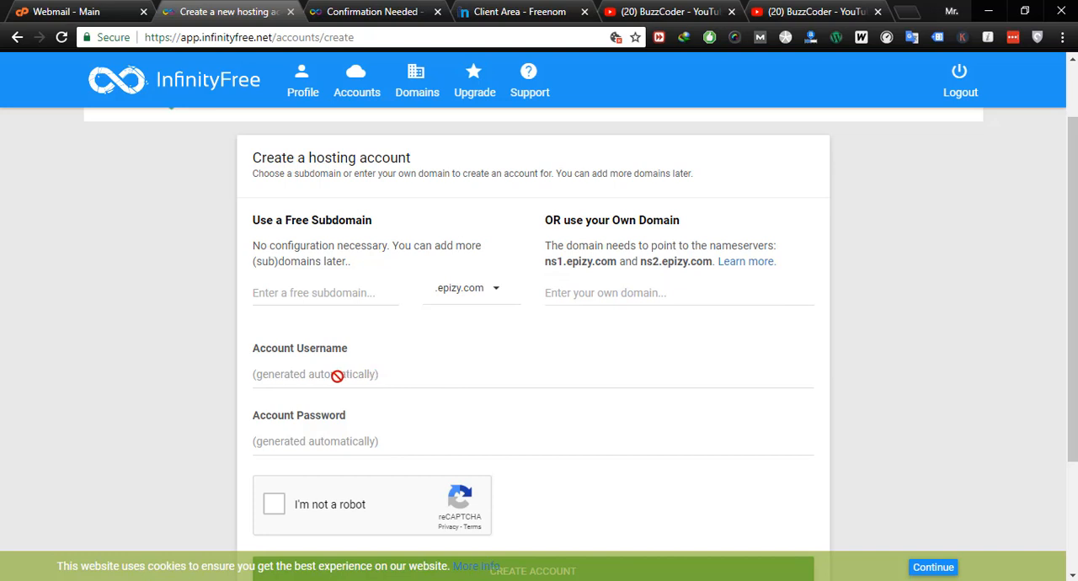
click(594, 289)
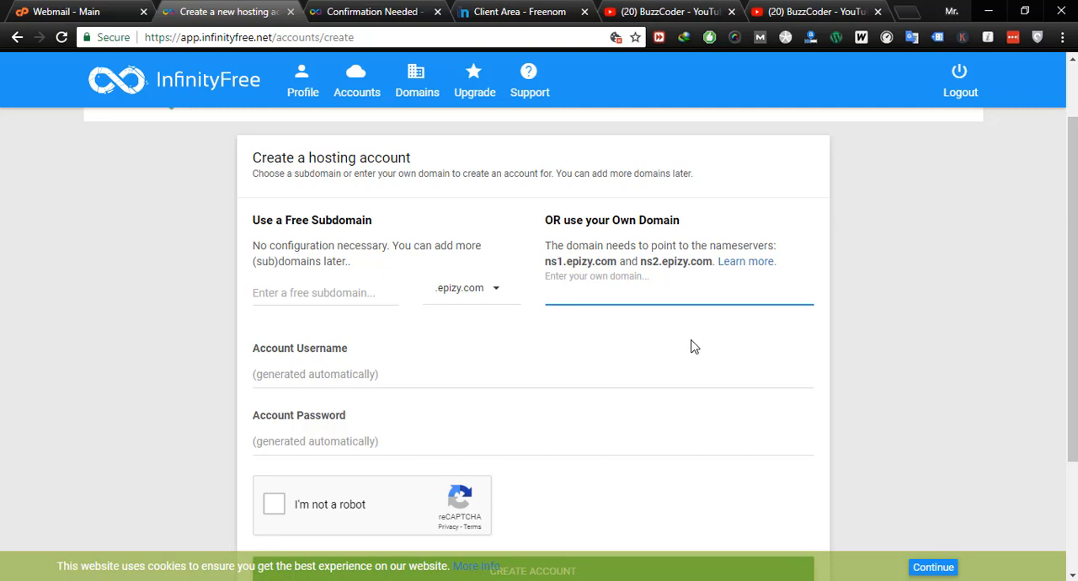
text(wp)
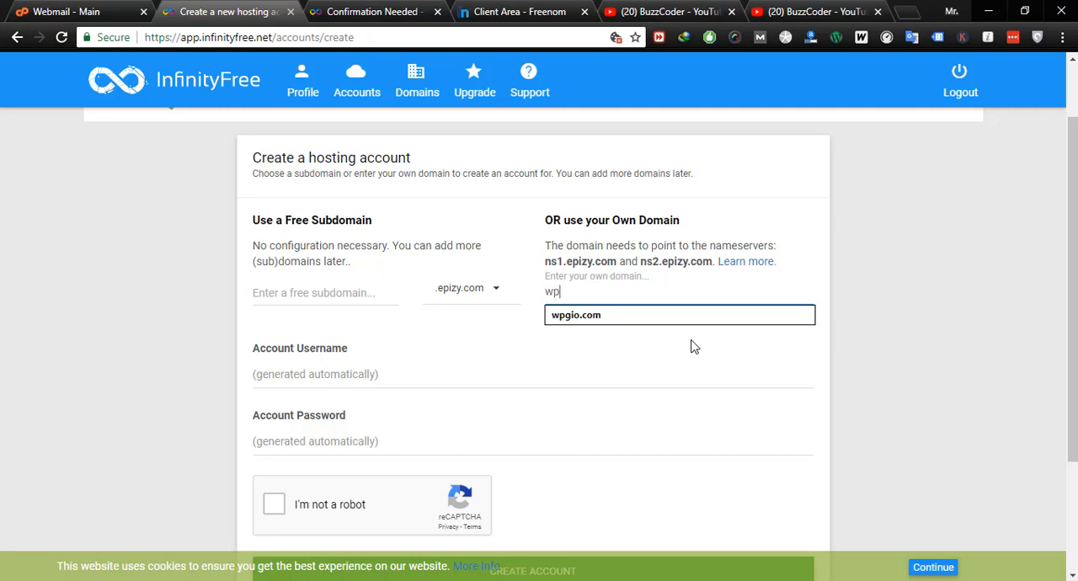
key(BackSpace)
key(BackSpace)
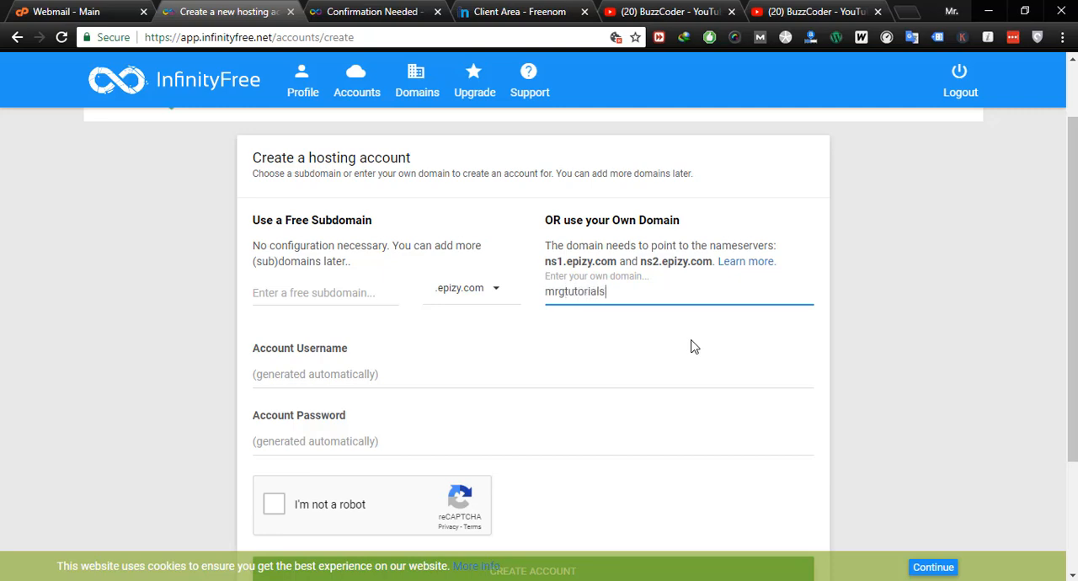
text(mrgtutorials.tk)
- Complete the reCAPTCHA check and try to create the hosting account for mrgtutorials.tk
scroll(584, 263, down, 2)
click(274, 347)
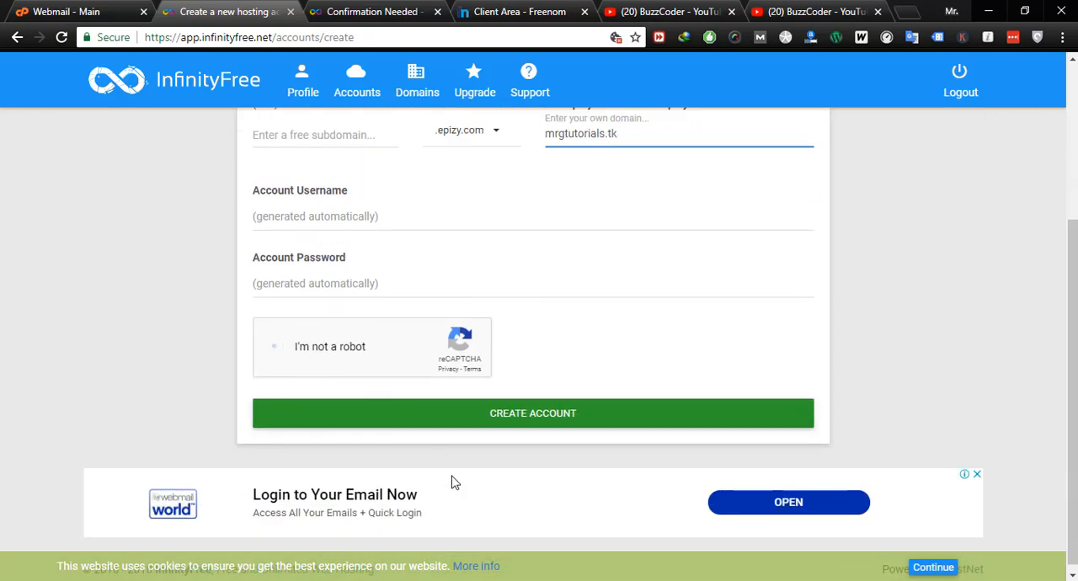
scroll(597, 435, up, 2)
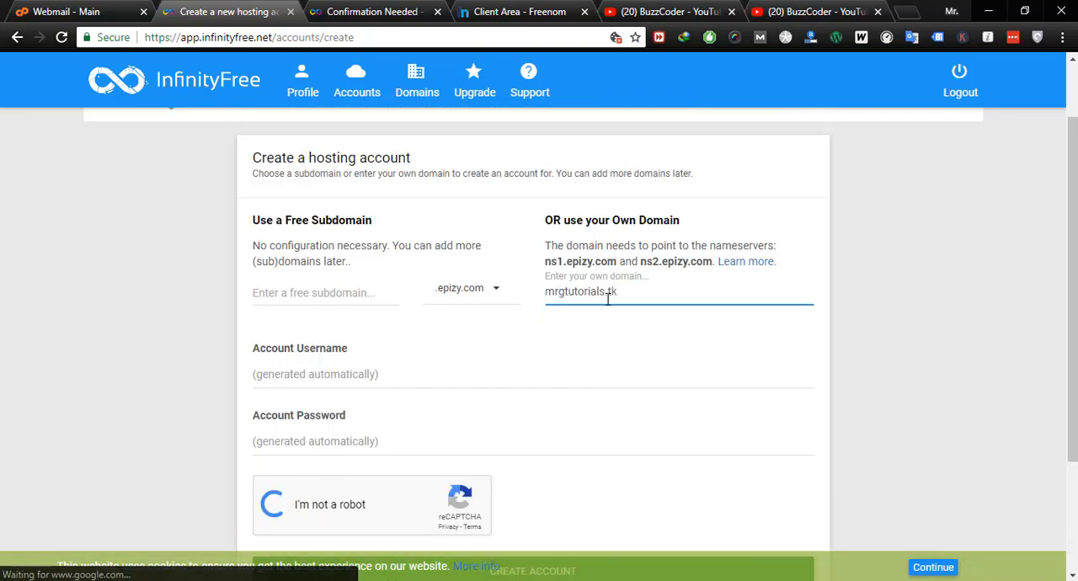
drag(606, 295, 537, 302)
click(627, 380)
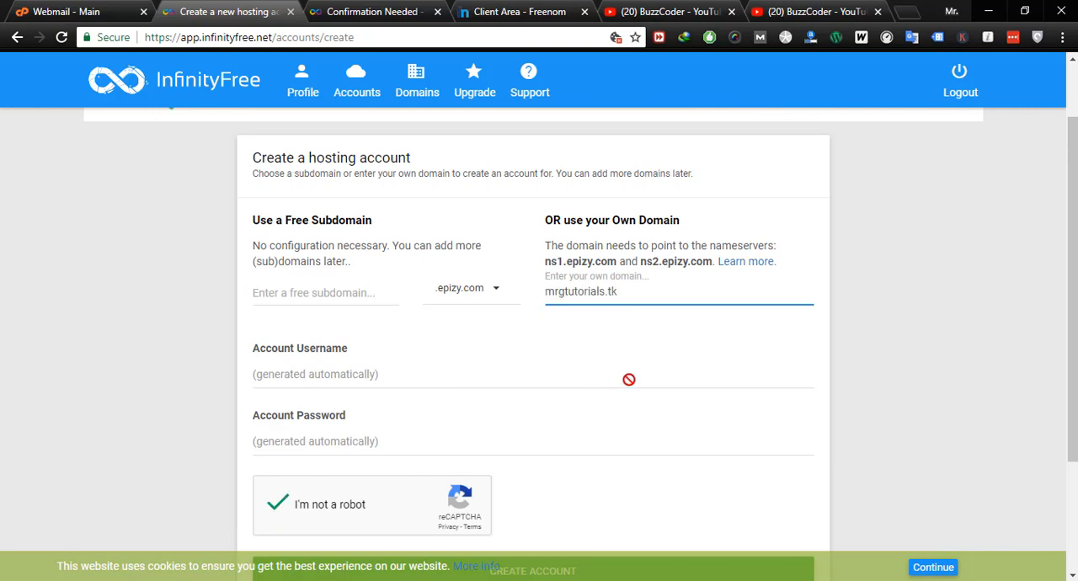
scroll(842, 409, down, 2)
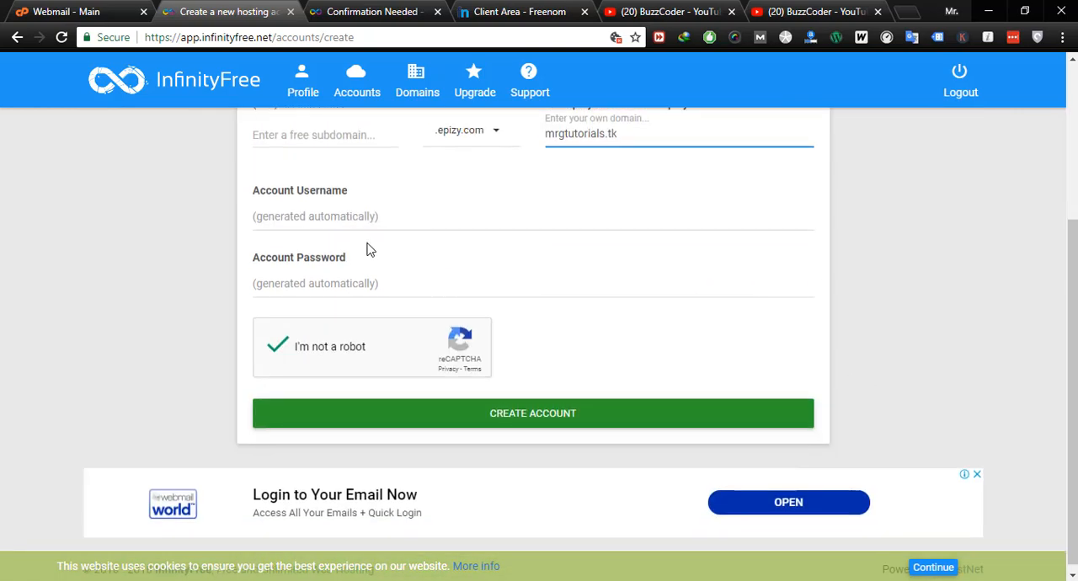
click(554, 418)
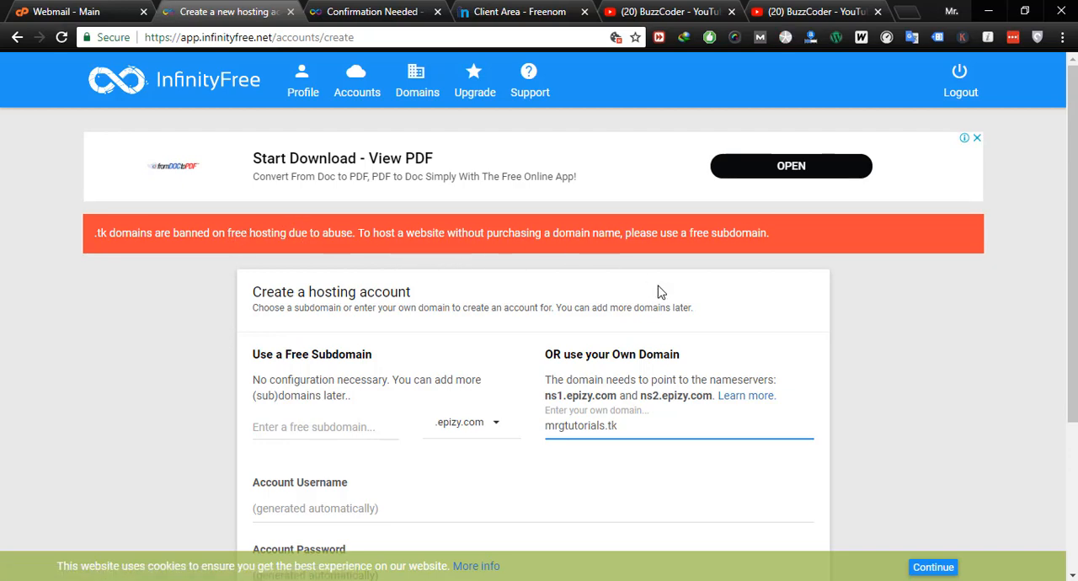
- Change the own domain to mrgtutorials.ml and try to create the hosting account again
click(624, 427)
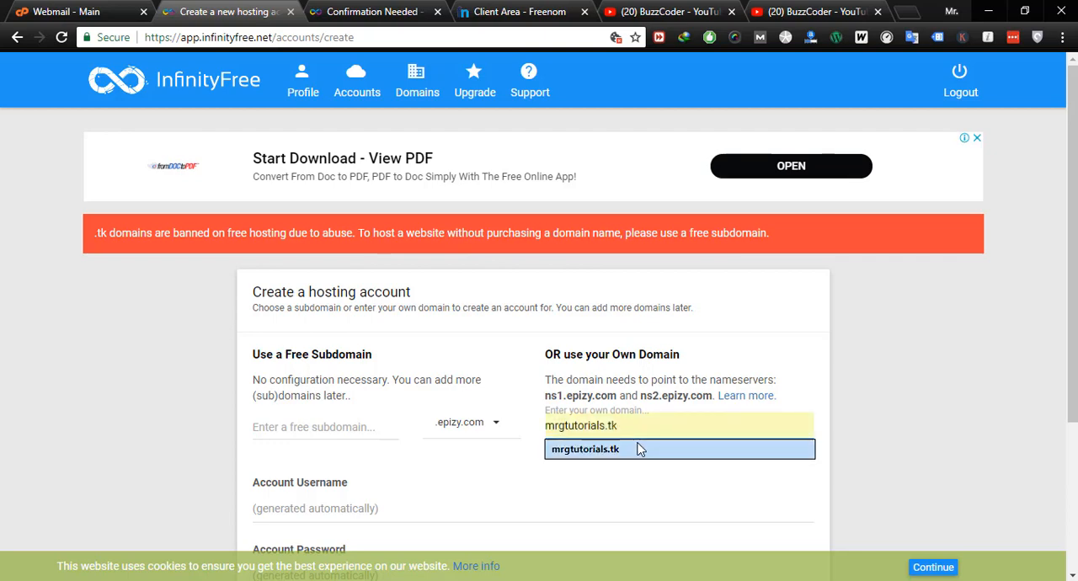
key(BackSpace)
key(BackSpace)
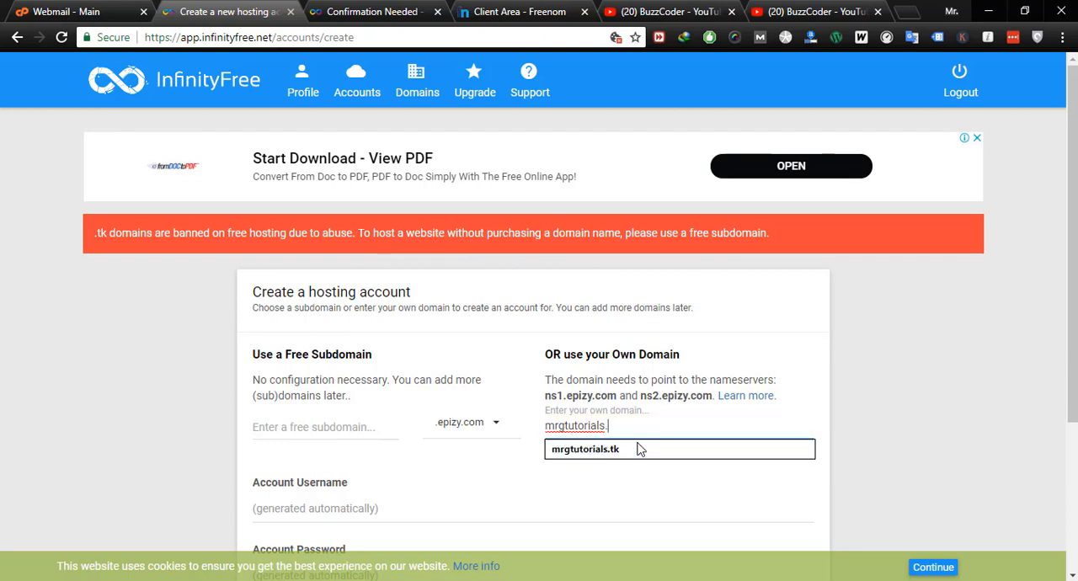
text(ml)
key(BackSpace)
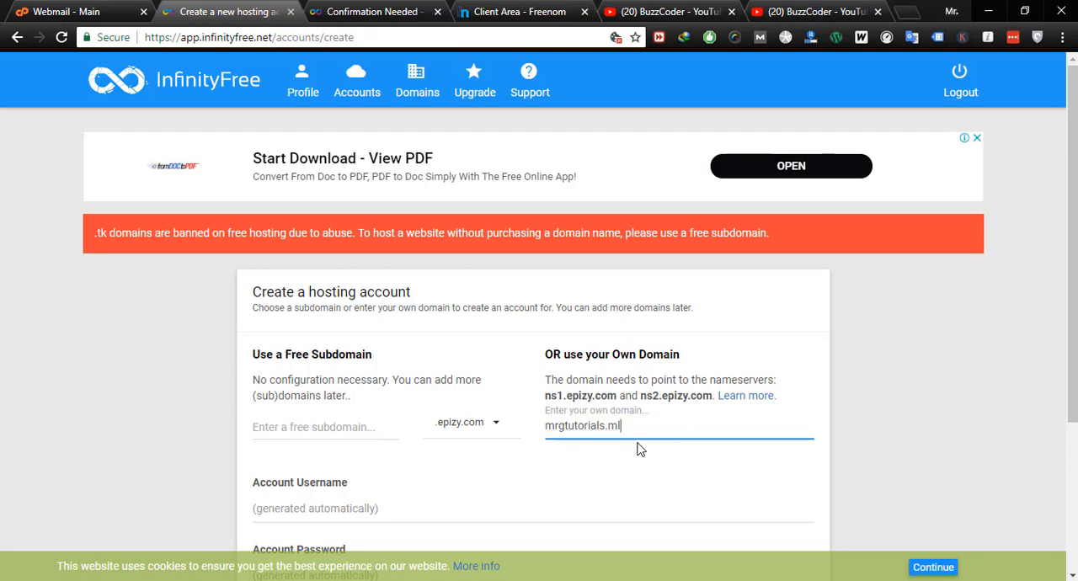
scroll(807, 437, down, 2)
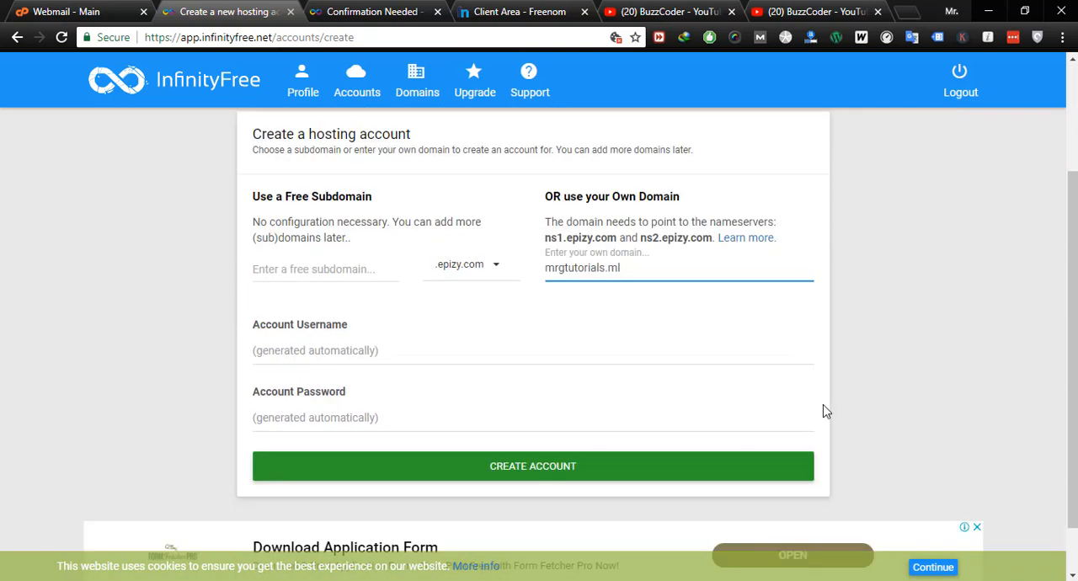
click(579, 473)
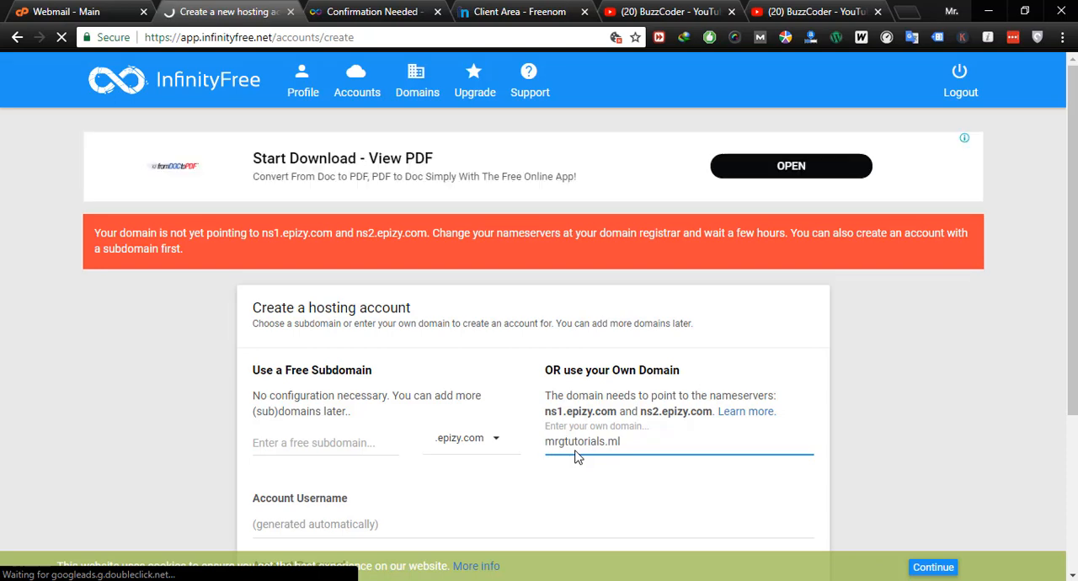
- Review which nameservers the hosting account requires the domain to point to
scroll(576, 456, down, 1)
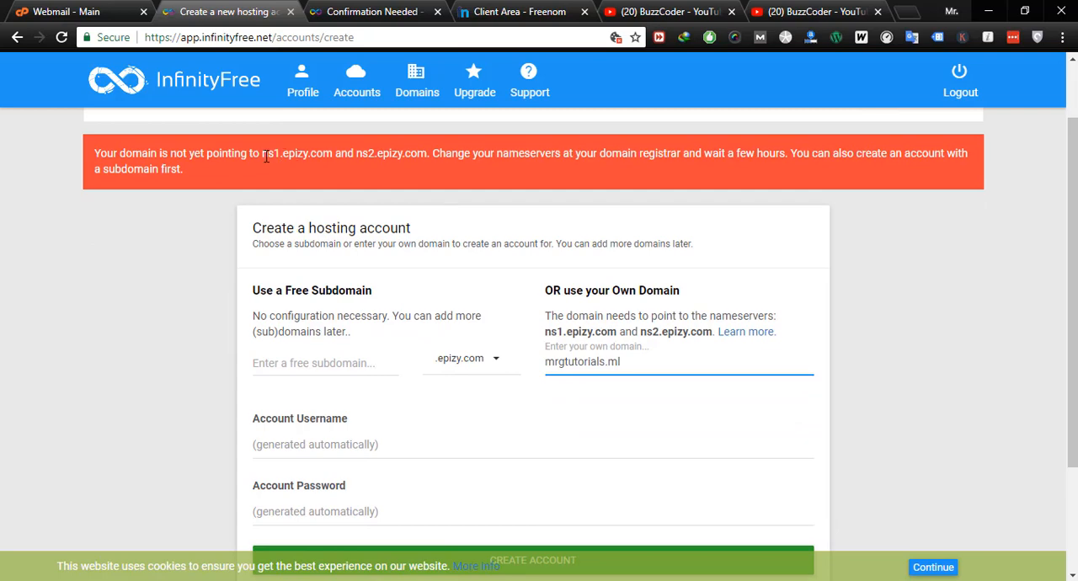
drag(262, 154, 424, 153)
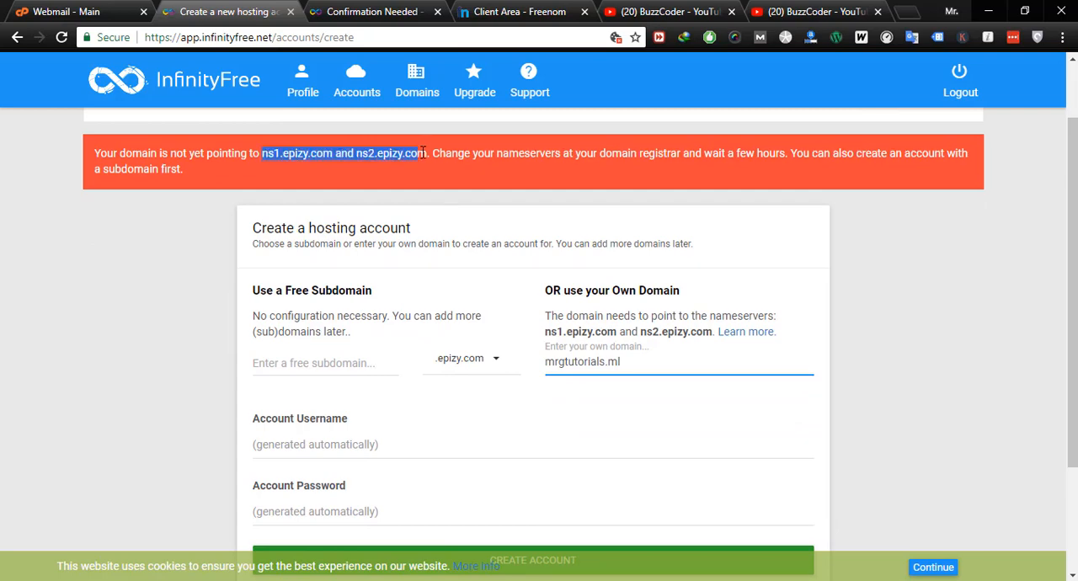
click(857, 396)
scroll(859, 396, down, 1)
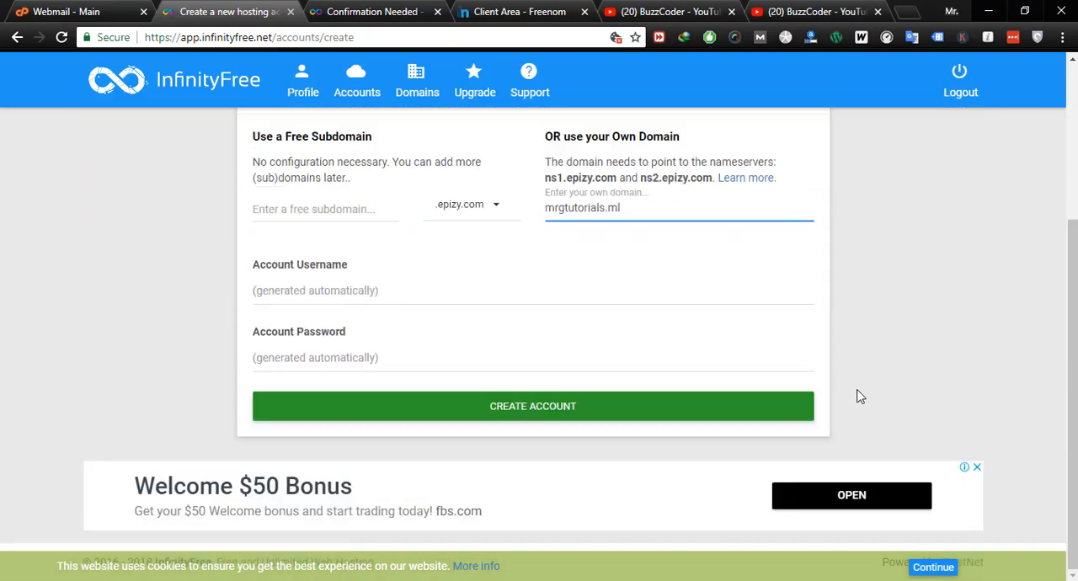
scroll(861, 396, up, 2)
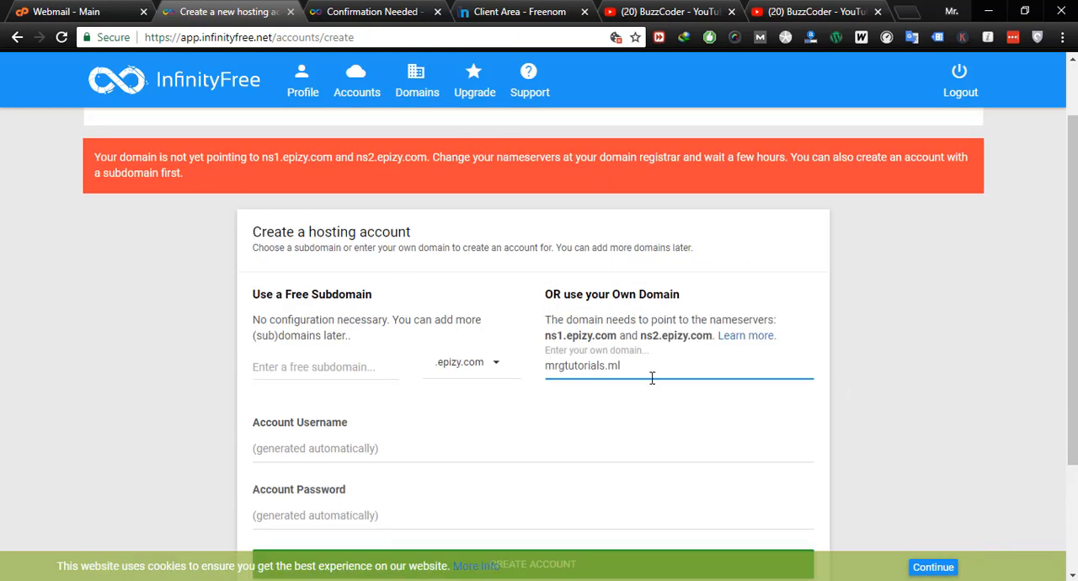
scroll(650, 373, down, 1)
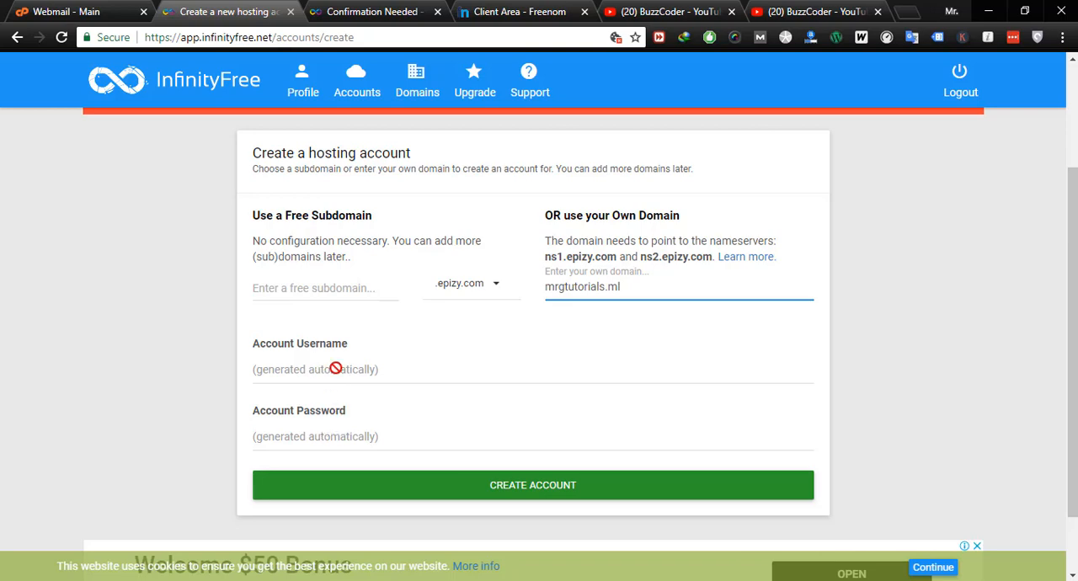
- Close the leftover InfinityFree confirmation page and sign in to the Freenom client area with Google
click(379, 12)
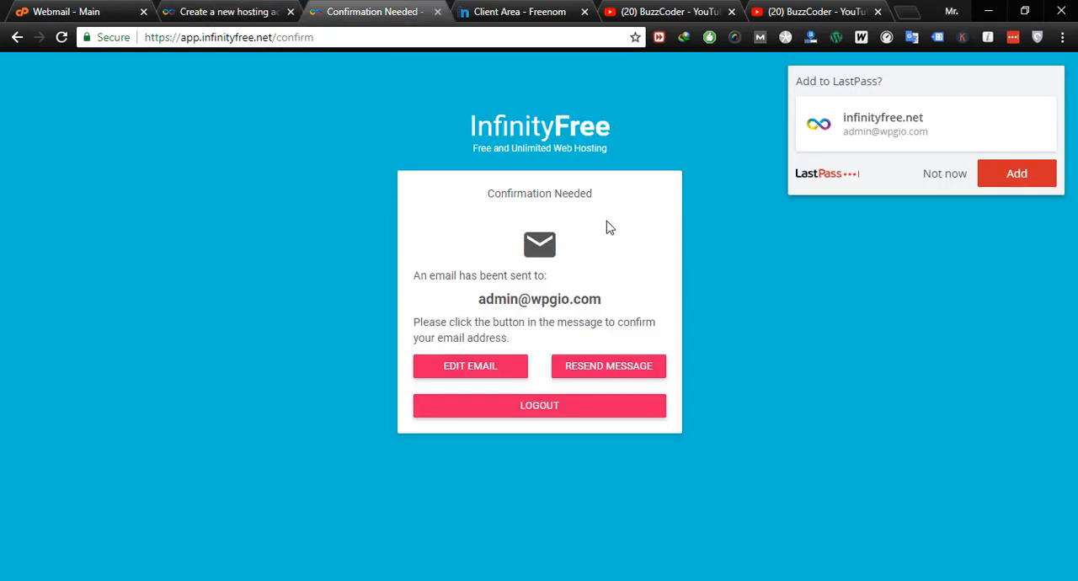
click(438, 12)
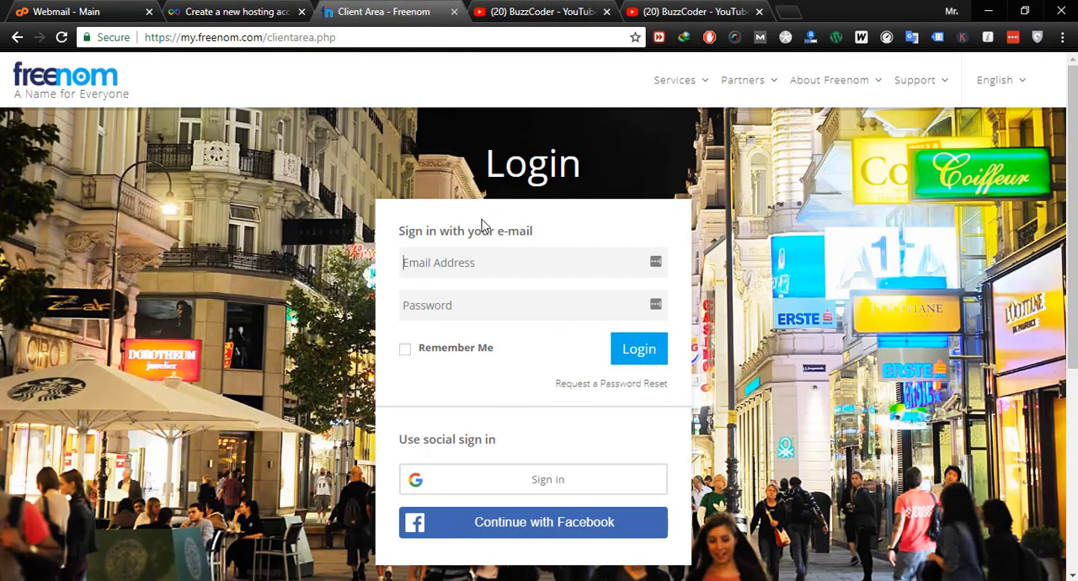
click(472, 264)
click(523, 487)
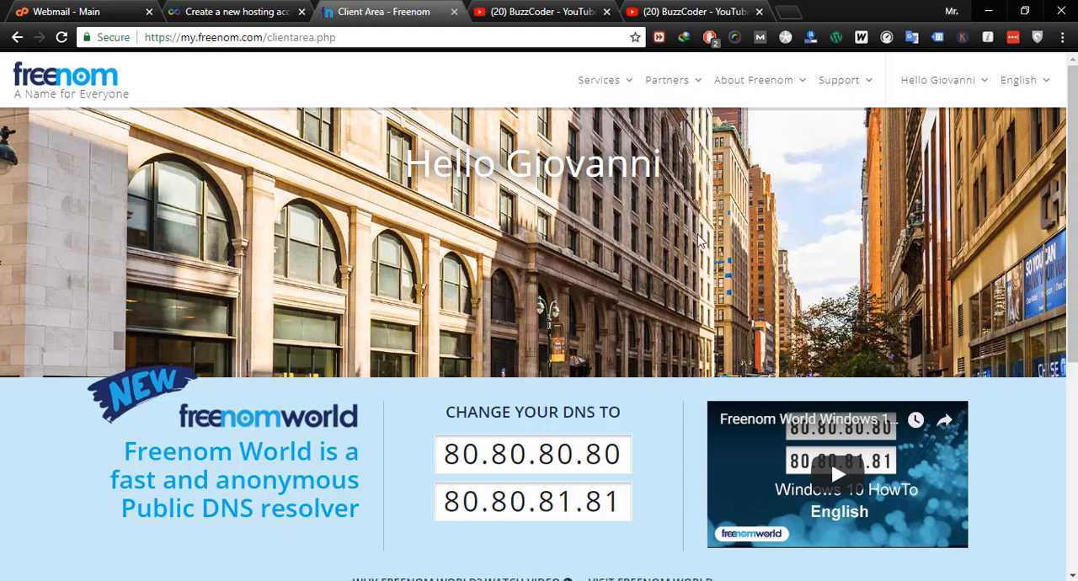
- Open Freenom's page for registering a new domain
click(626, 88)
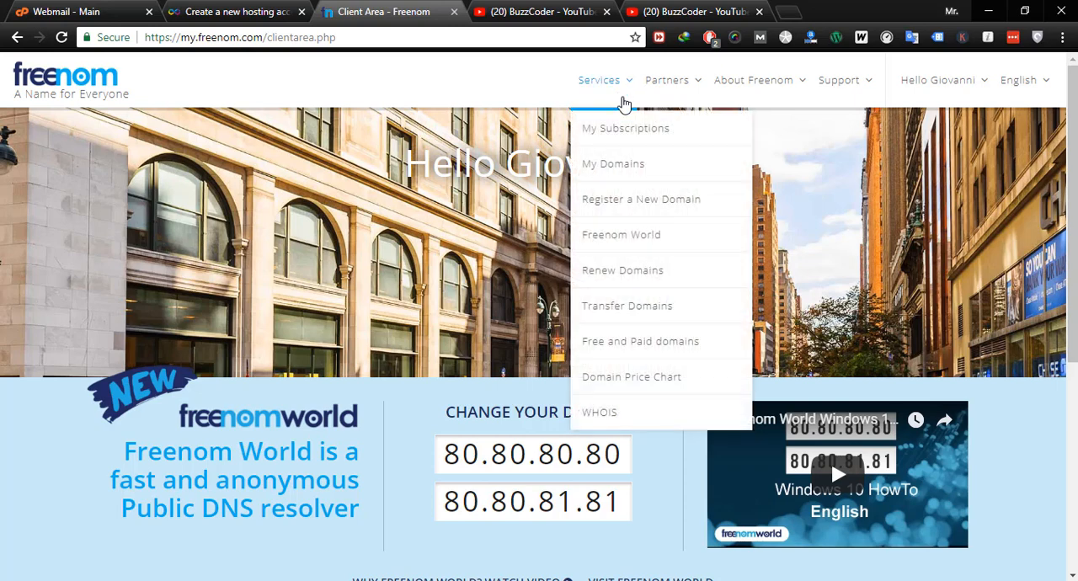
click(627, 206)
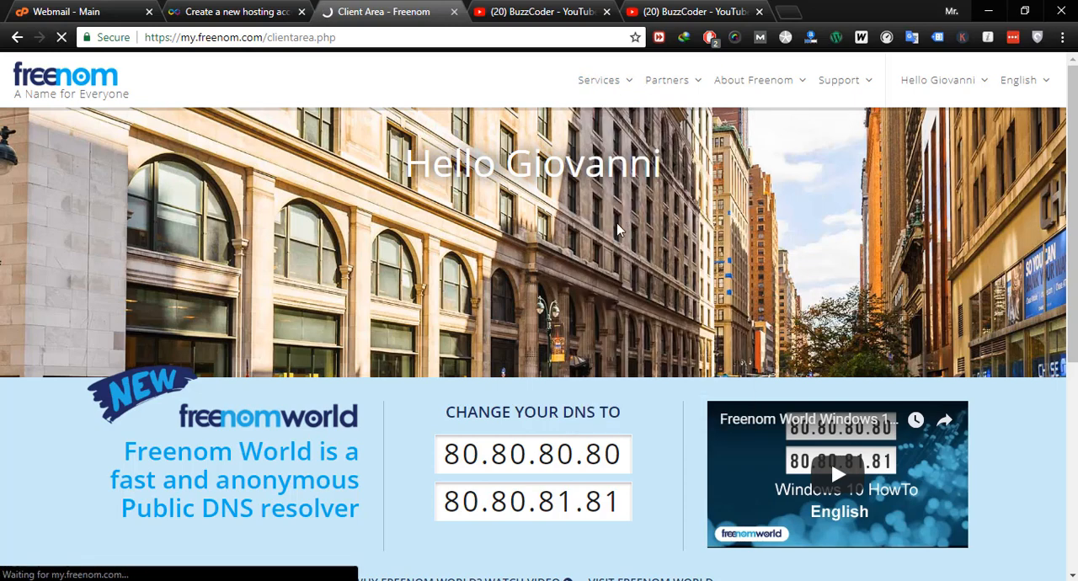
click(232, 12)
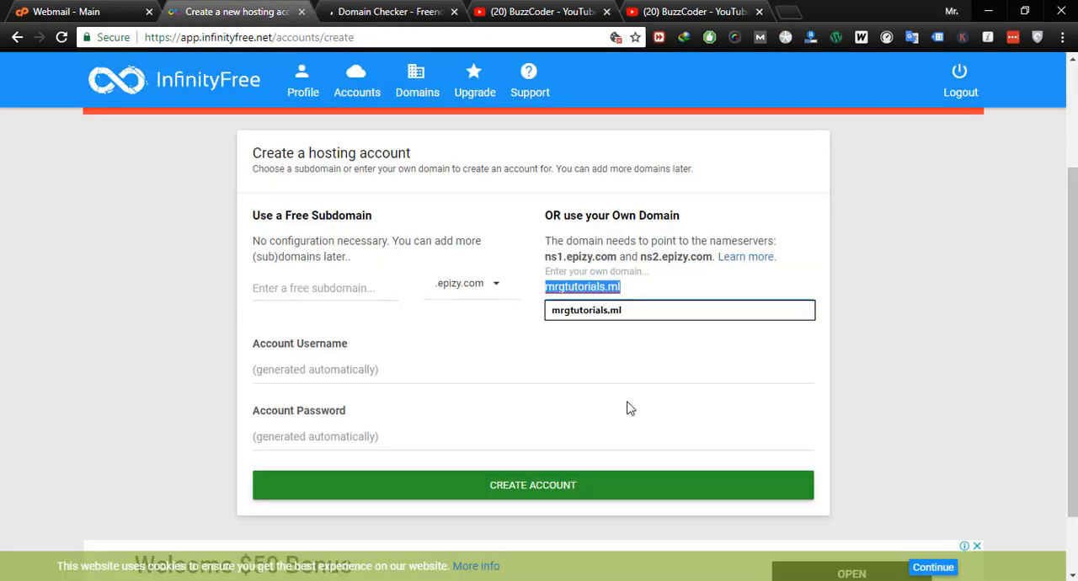
click(412, 23)
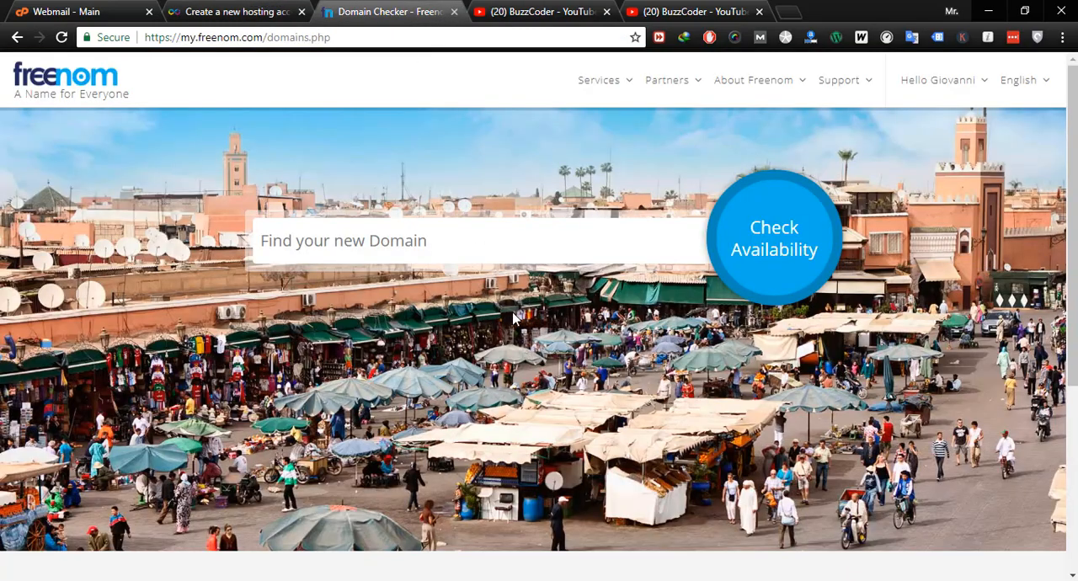
- Check the availability of the domain name mrgtutorials on Freenom, without an extension
click(435, 241)
text(mrgtutorials.ml)
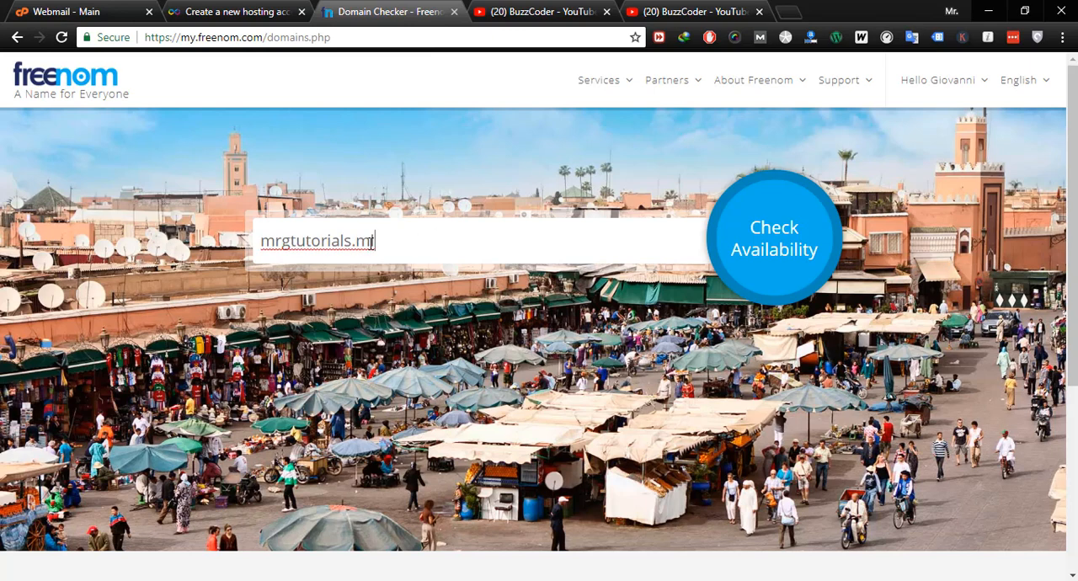
drag(352, 243, 450, 281)
key(BackSpace)
click(811, 199)
scroll(770, 306, down, 2)
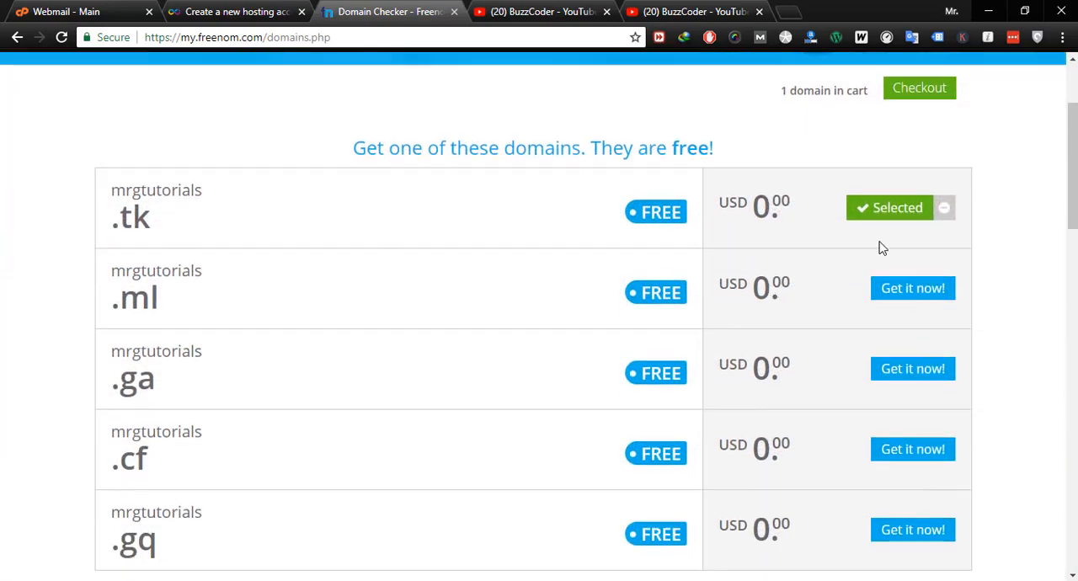
- Replace mrgtutorials.tk with the free mrgtutorials.ml in the cart and proceed to checkout
scroll(569, 303, up, 1)
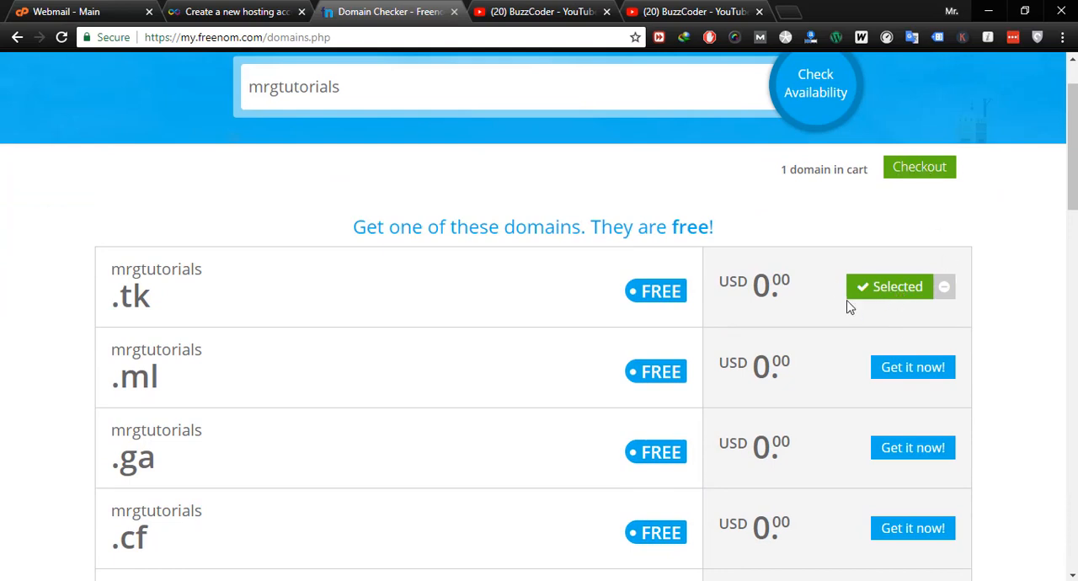
click(946, 288)
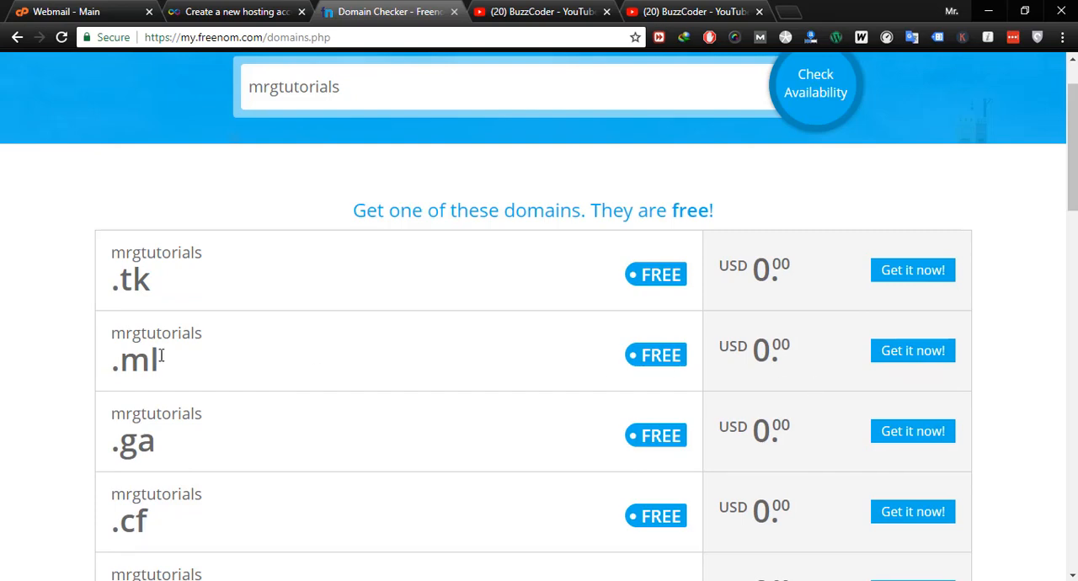
click(902, 357)
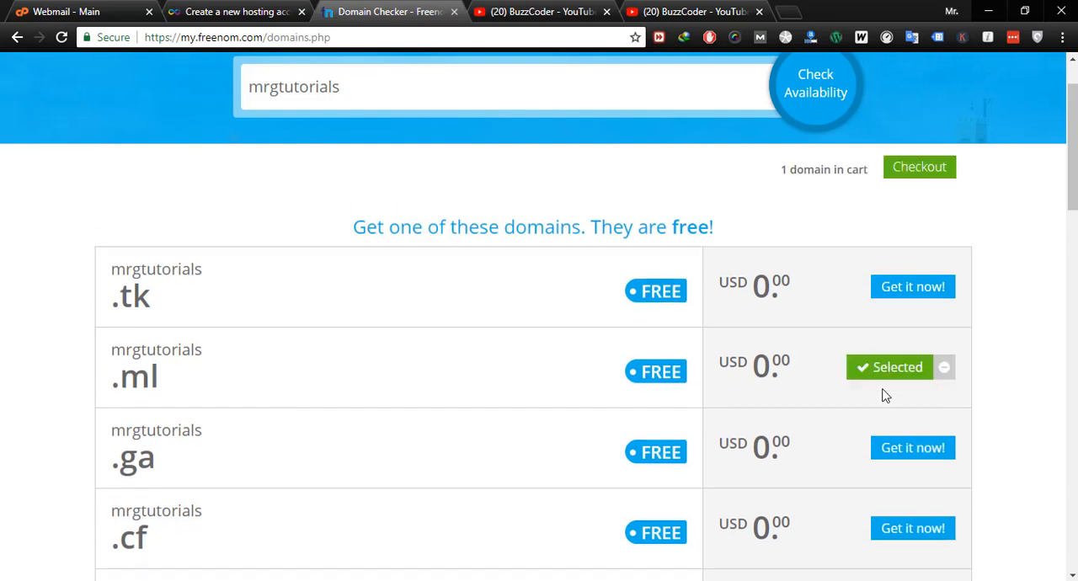
click(925, 173)
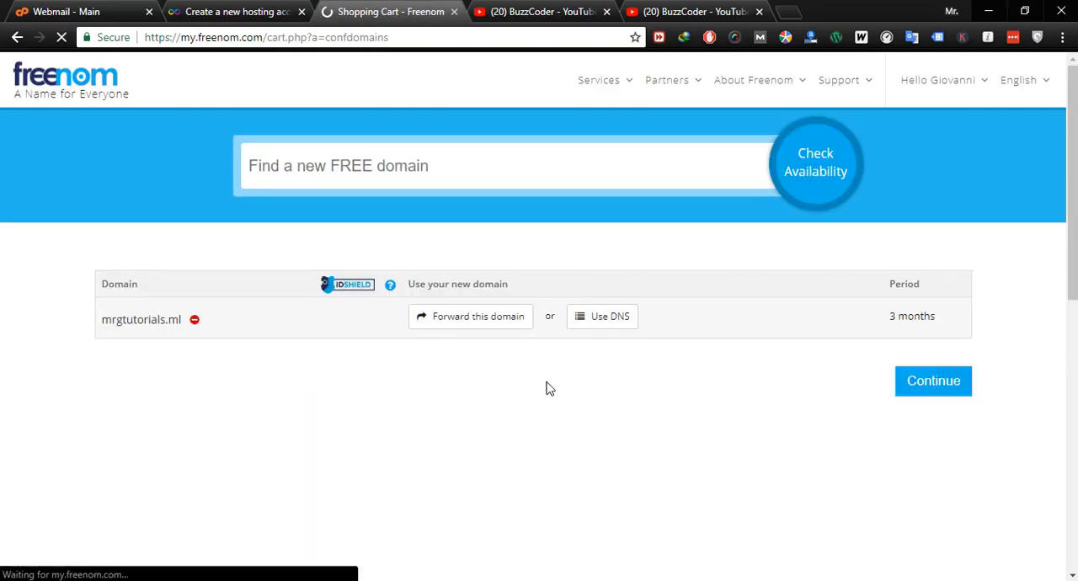
- Set the registration period of mrgtutorials.ml to 12 Months @ FREE
scroll(611, 315, down, 2)
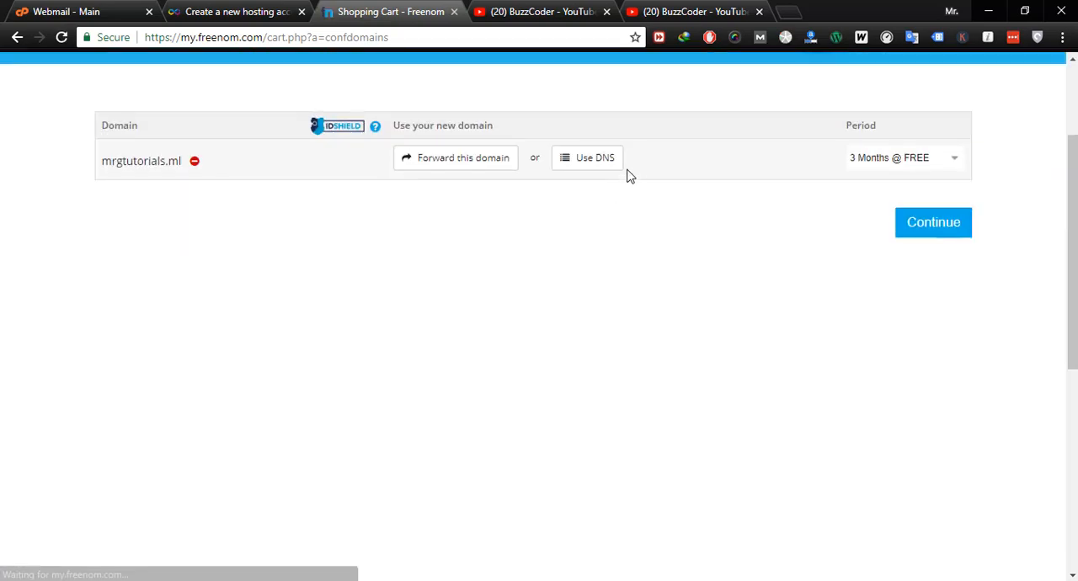
click(890, 163)
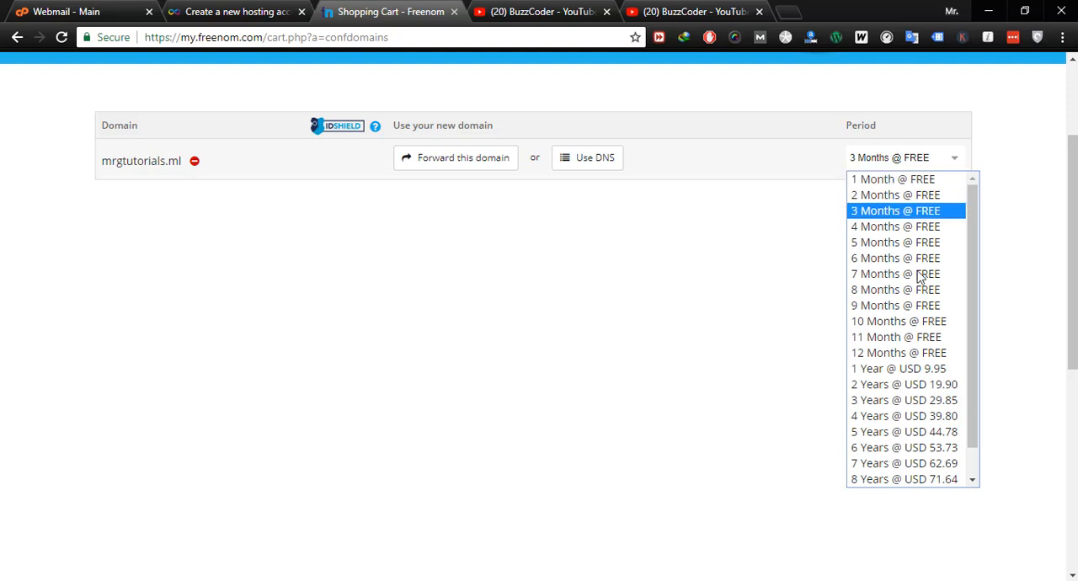
click(902, 354)
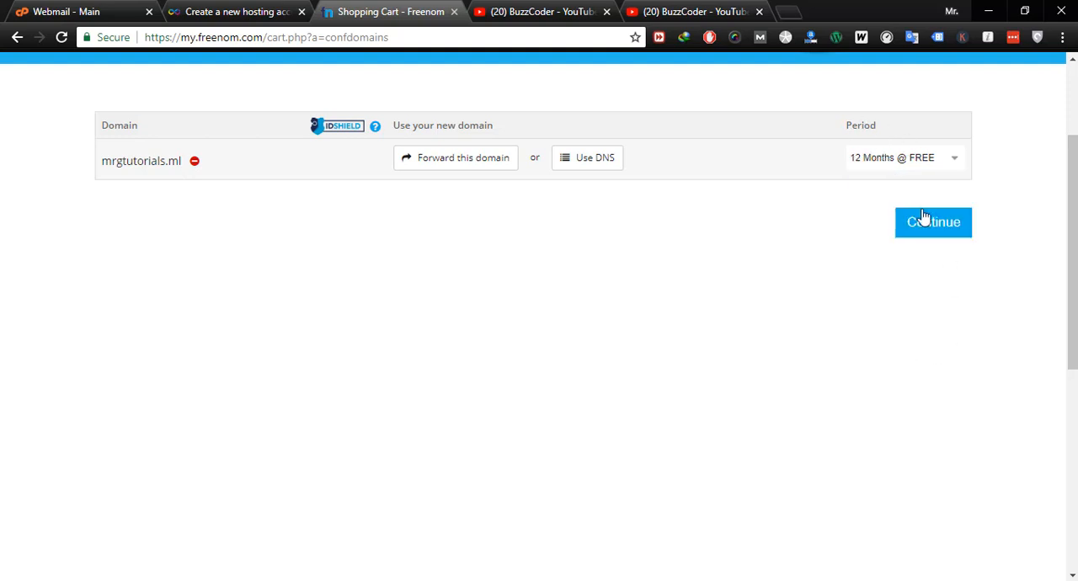
click(915, 162)
click(872, 178)
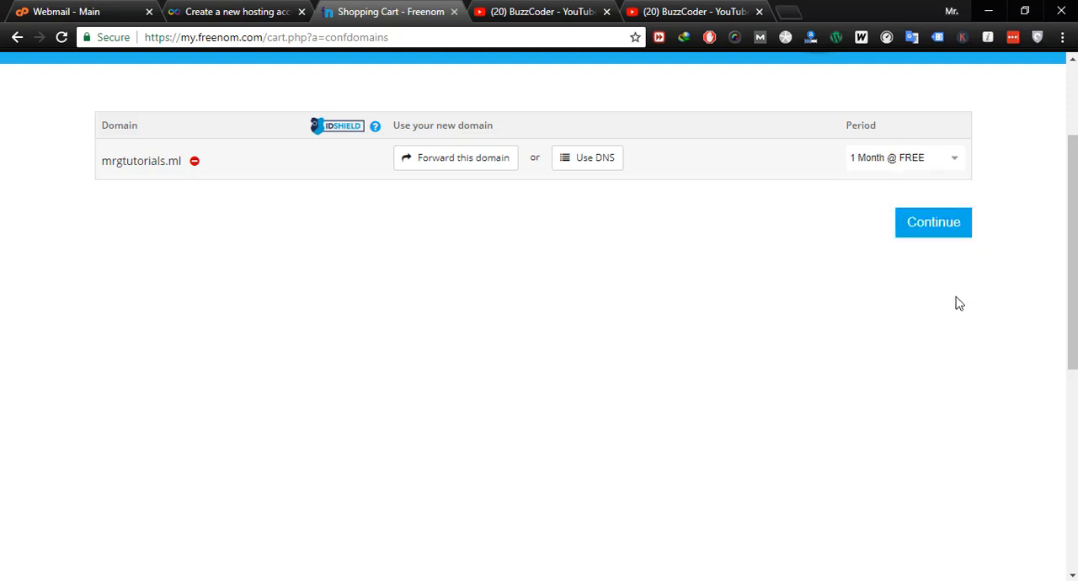
click(907, 159)
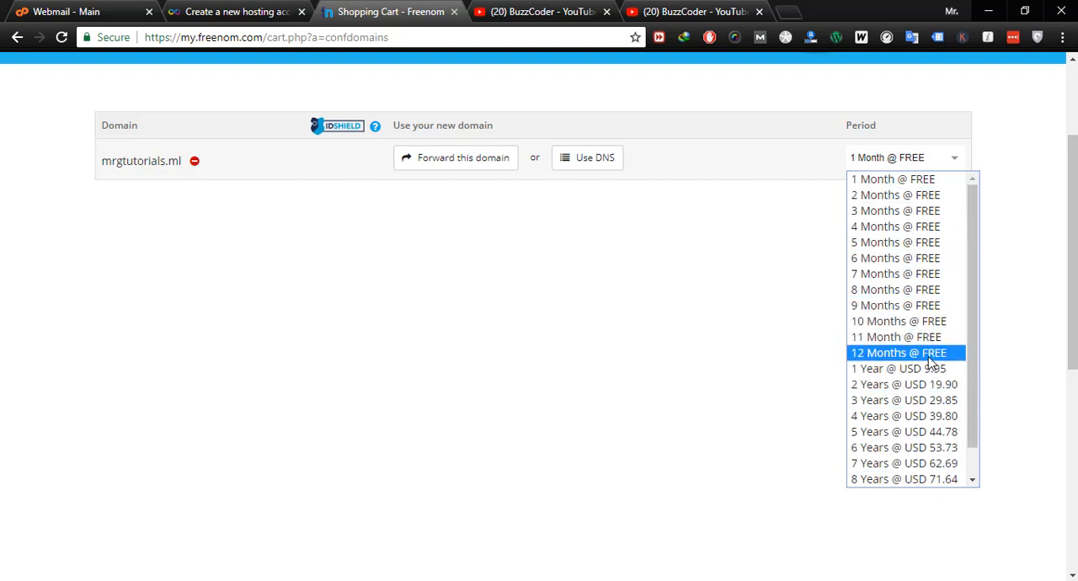
click(933, 356)
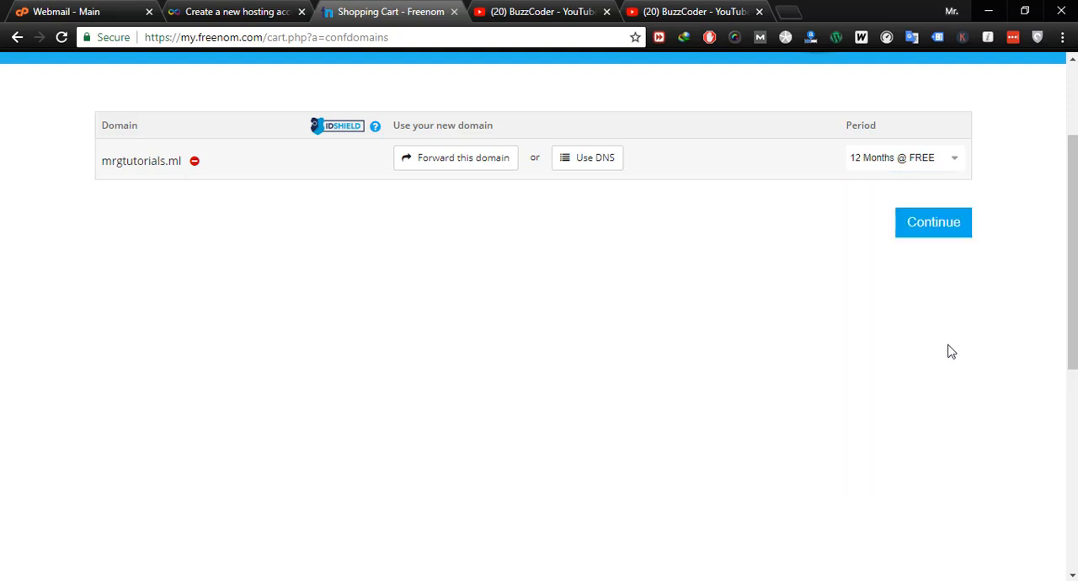
- Choose to use your own DNS for the domain and copy the nameserver ns1.epizy.com from the InfinityFree page
click(602, 165)
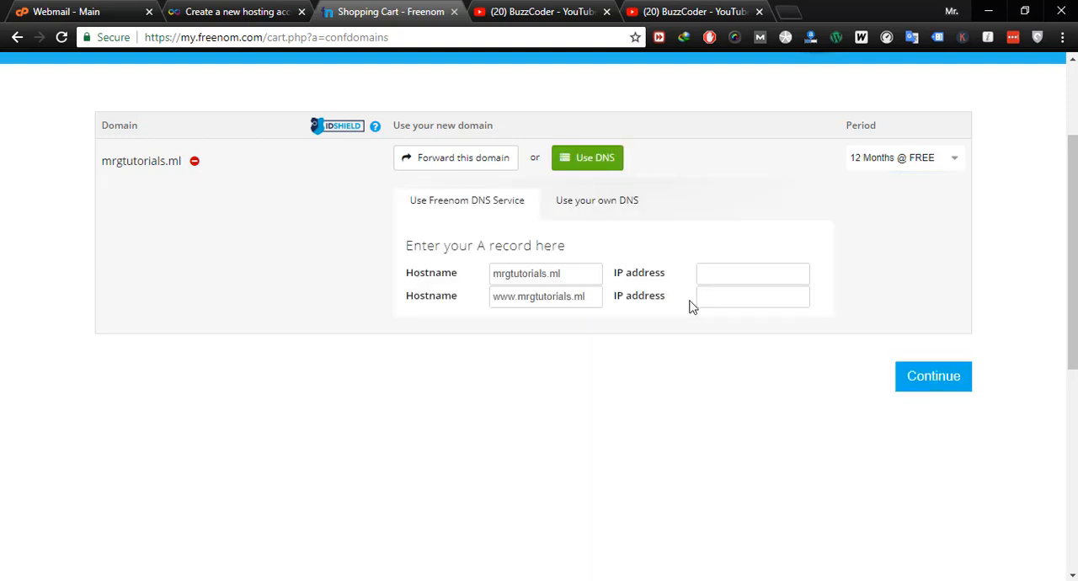
click(595, 207)
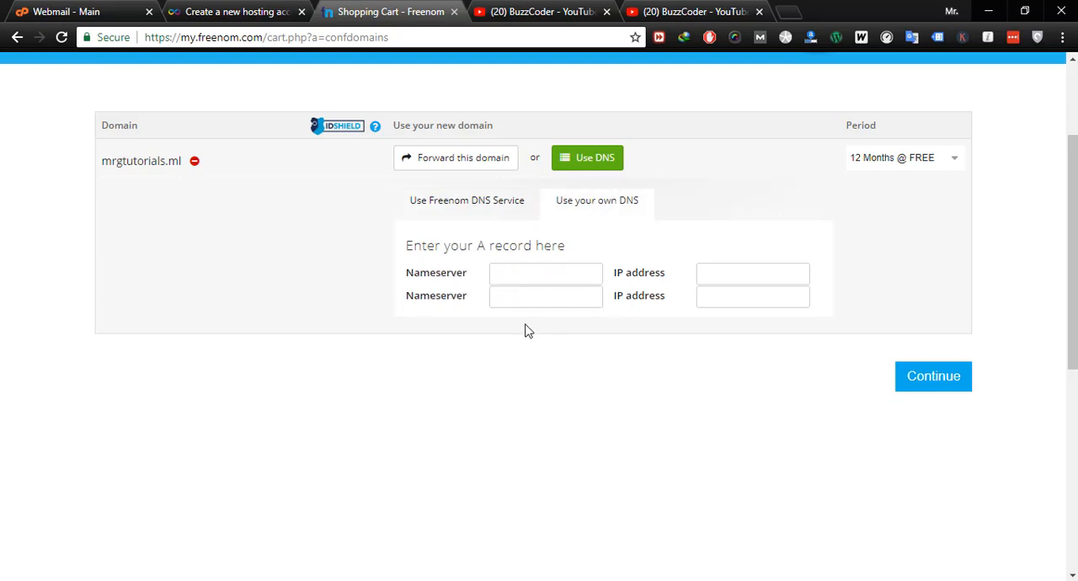
click(241, 12)
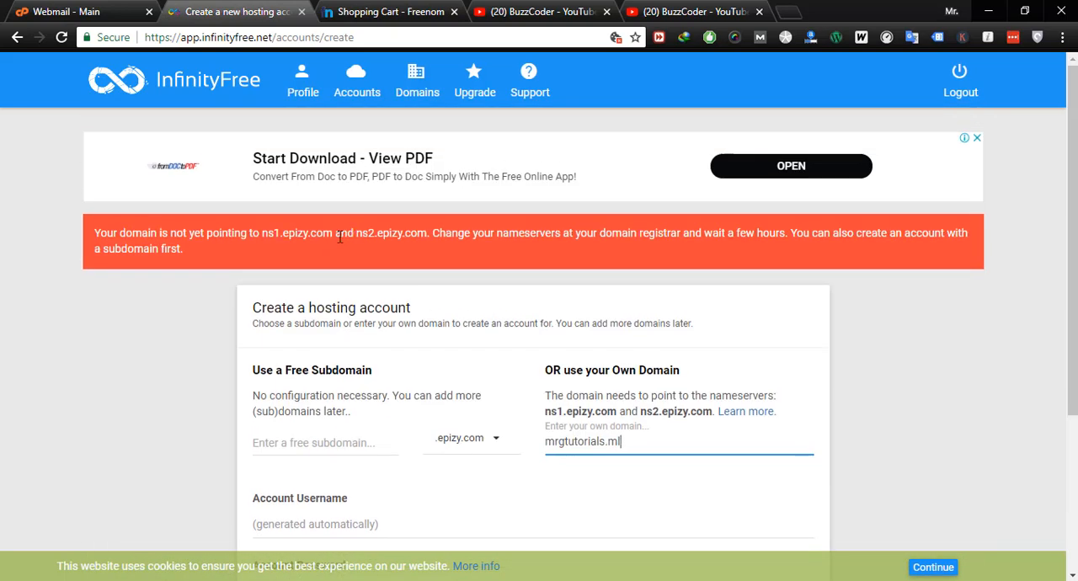
drag(292, 231, 321, 230)
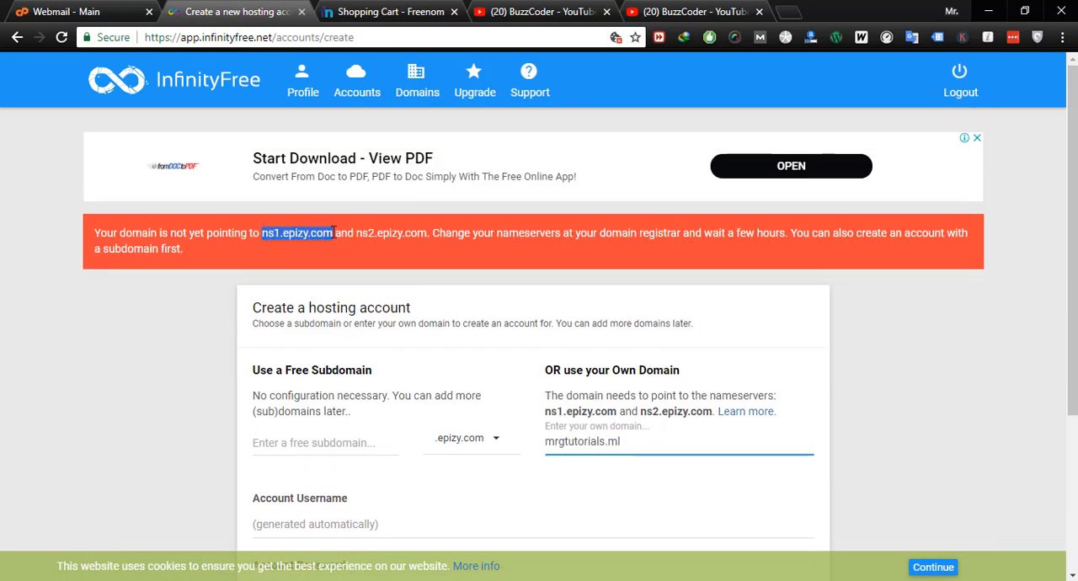
click(376, 12)
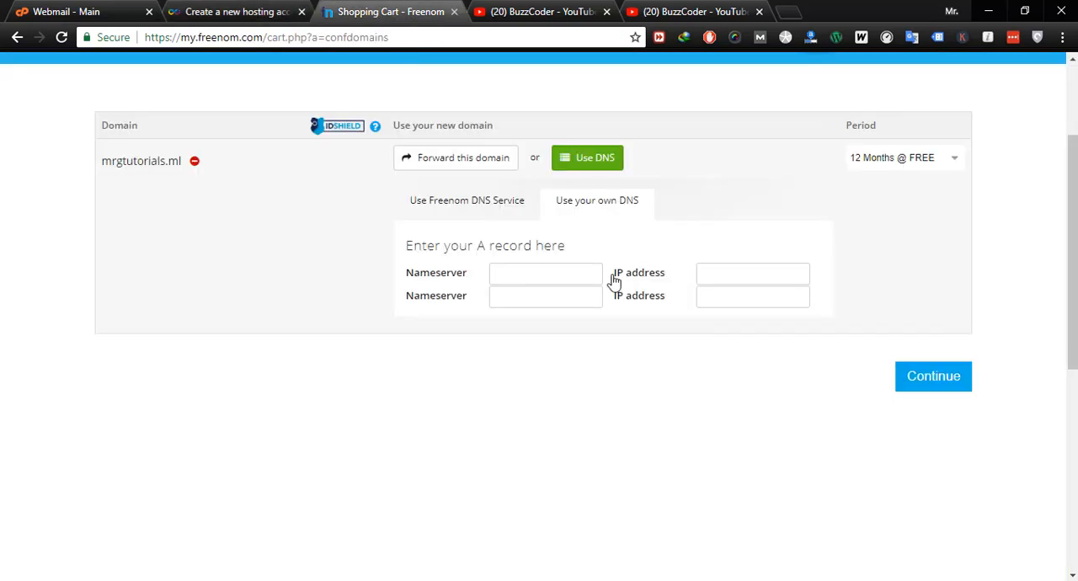
- Enter ns1.epizy.com and ns2.epizy.com as the domain's nameservers and continue to the order review
click(569, 273)
text(ns1.epizy.com)
click(516, 295)
text(ns1.epizy.com)
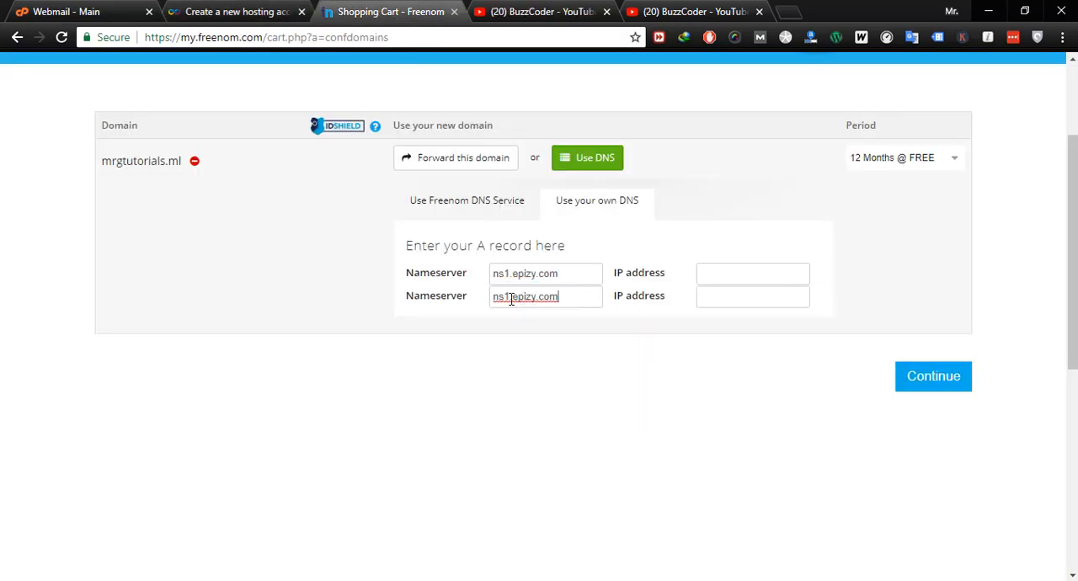
key(BackSpace)
text(2)
click(959, 384)
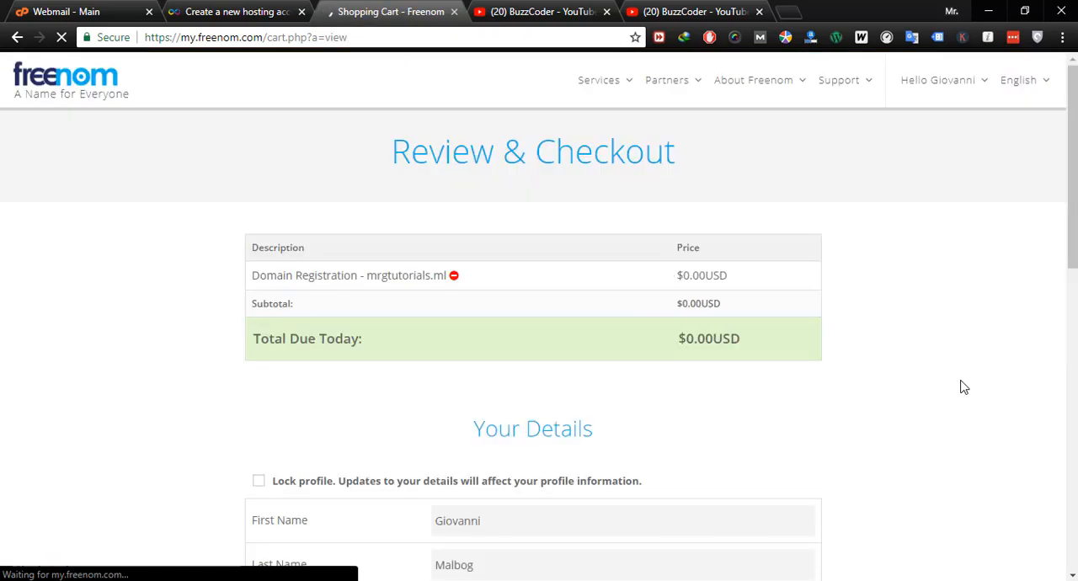
- Fill in the registrant's contact details, accept the Terms & Conditions and complete the order
scroll(965, 388, down, 4)
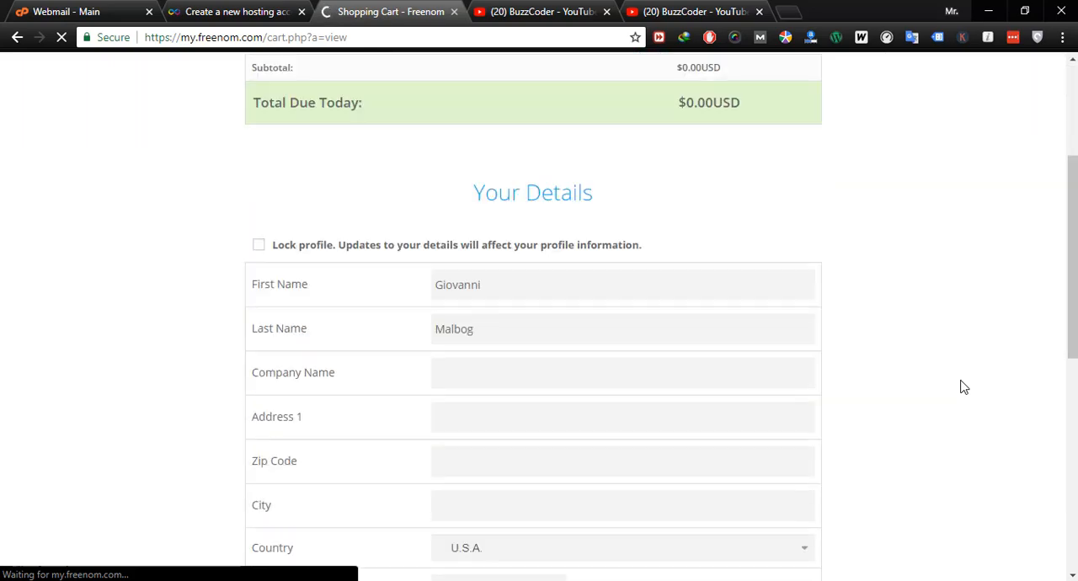
scroll(855, 374, down, 5)
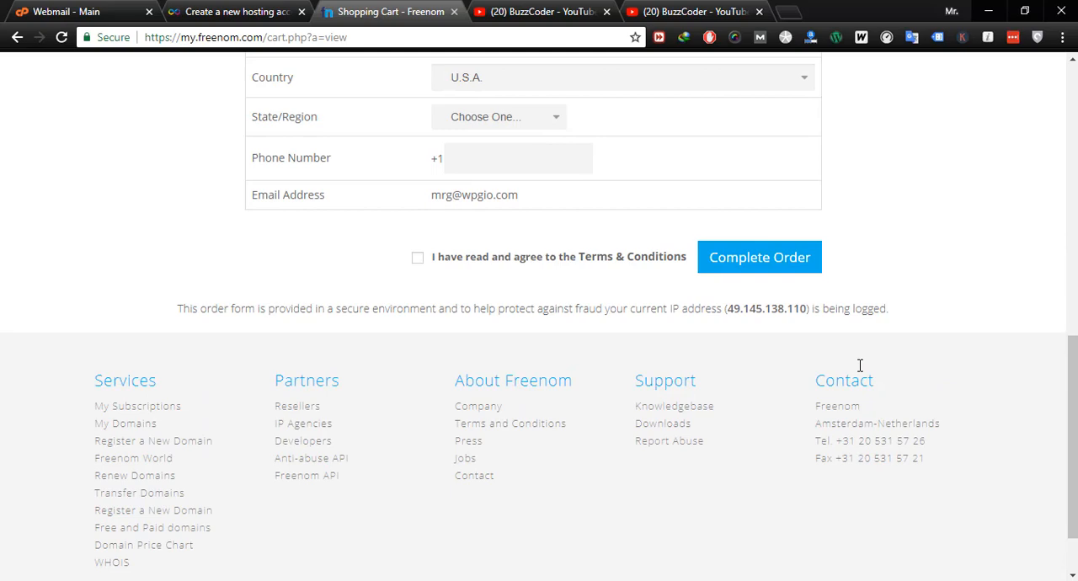
scroll(859, 370, down, 1)
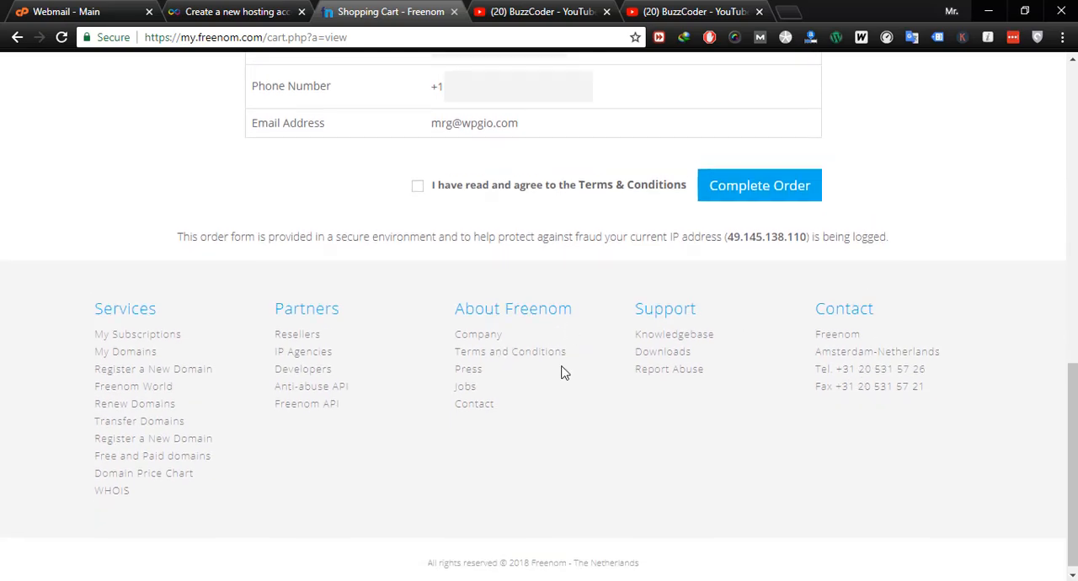
click(761, 185)
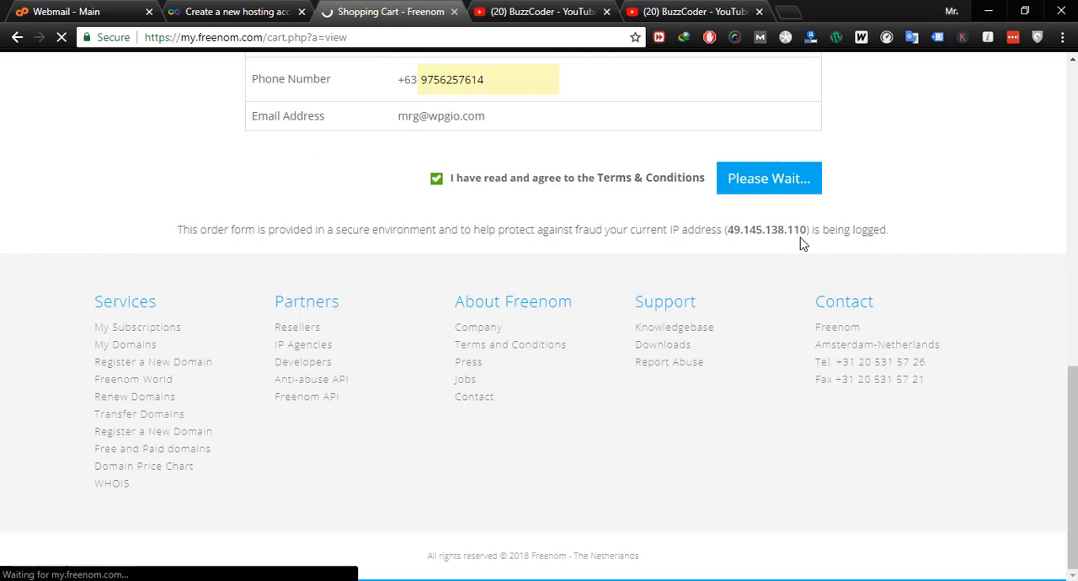
click(239, 12)
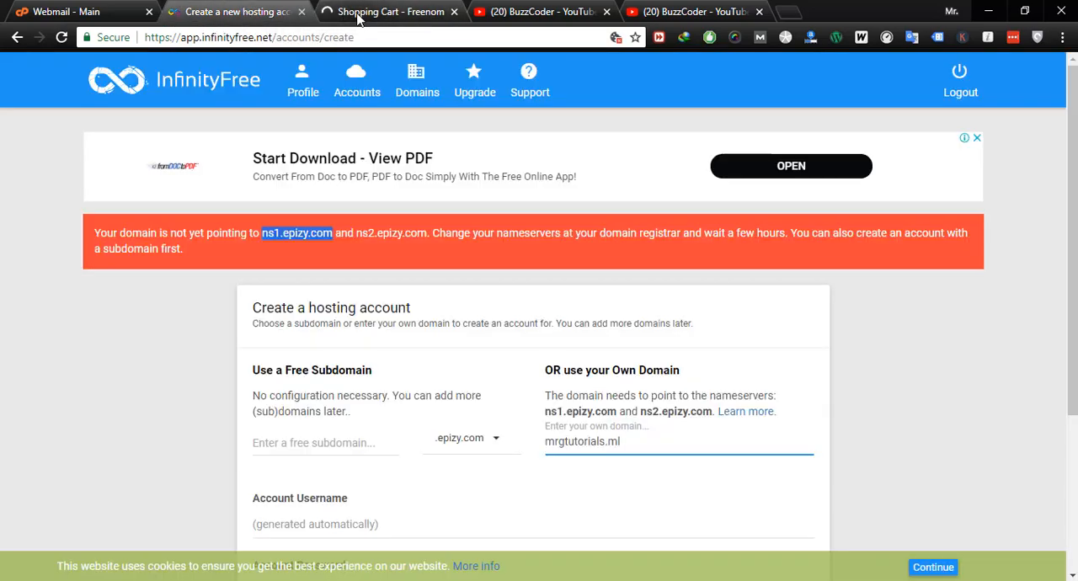
scroll(554, 409, down, 3)
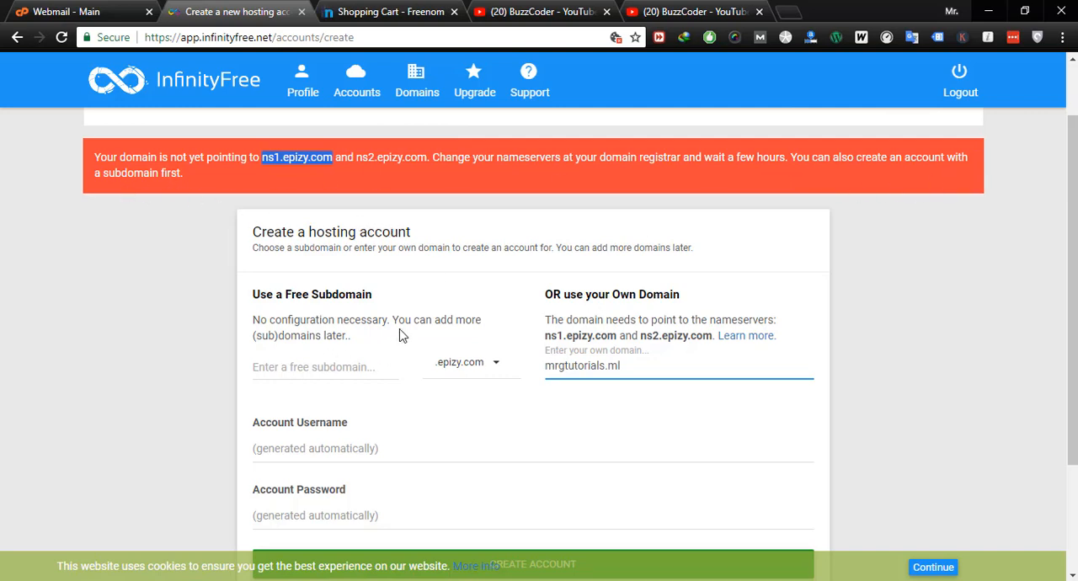
- Check Freenom's order confirmation and open the list of registered domains from the client area
click(375, 12)
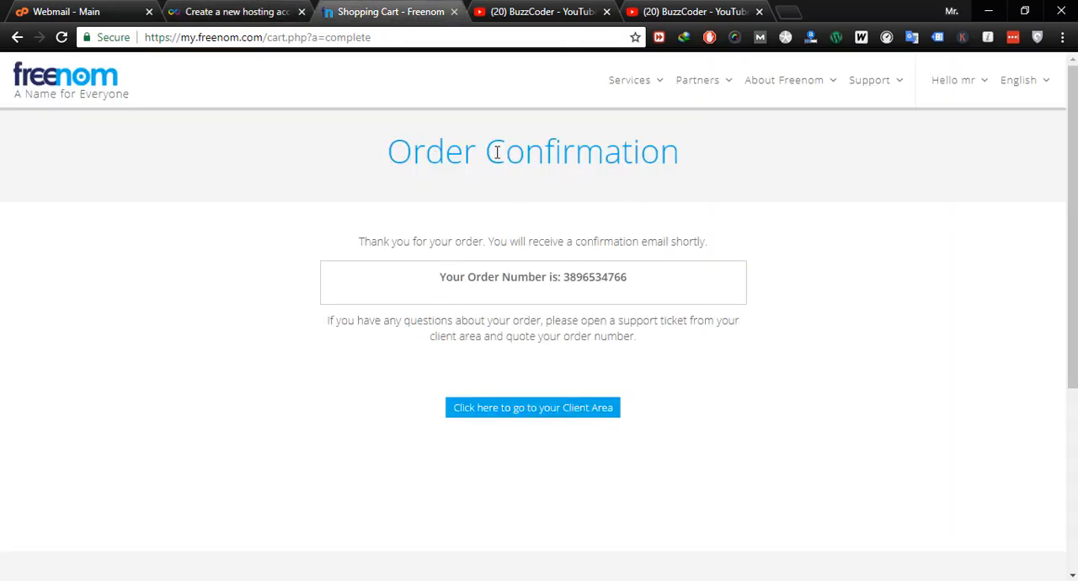
drag(388, 154, 692, 171)
click(836, 343)
click(586, 417)
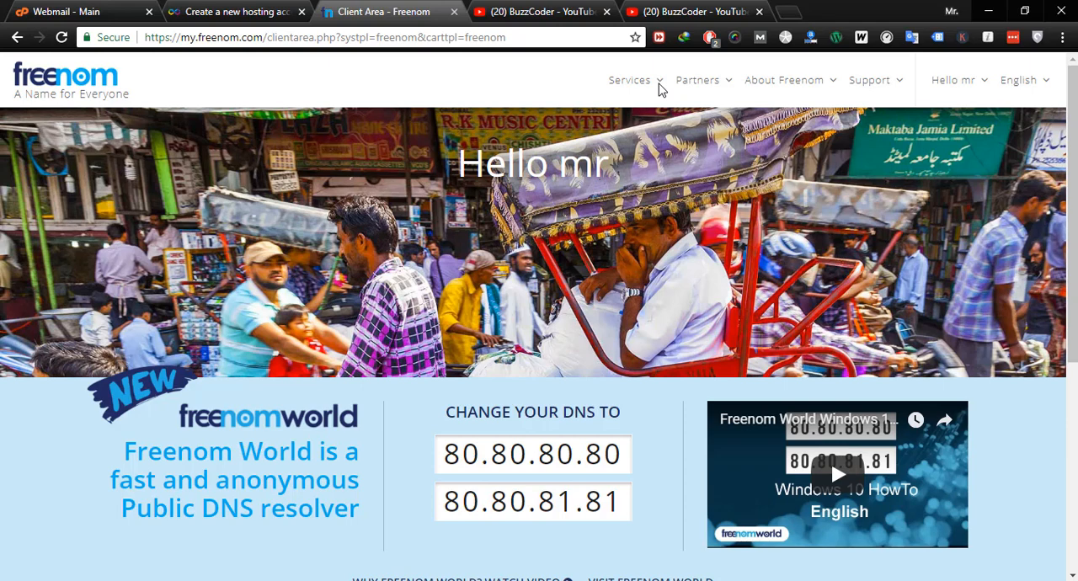
click(659, 89)
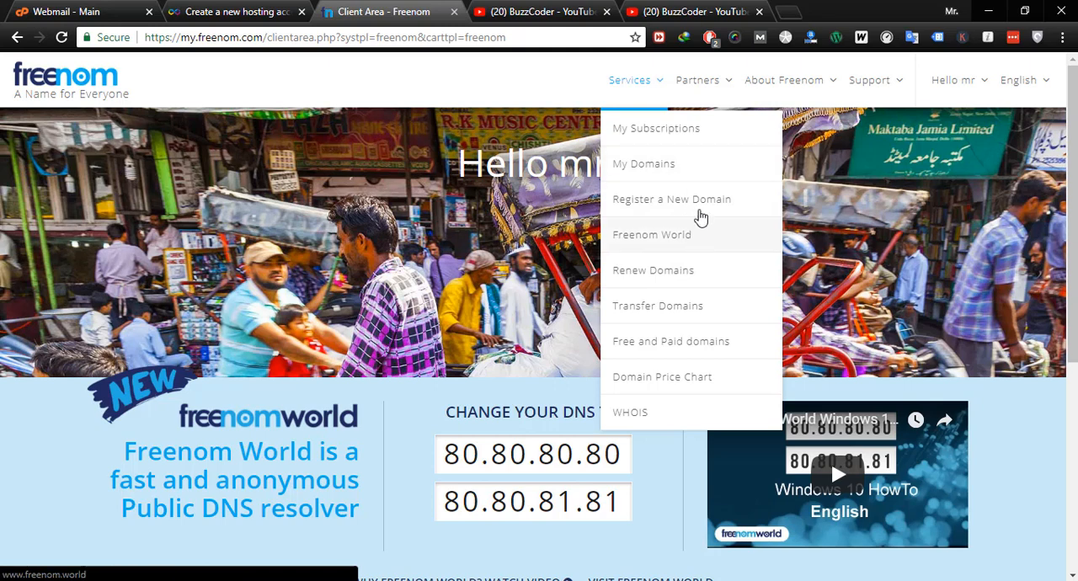
click(678, 164)
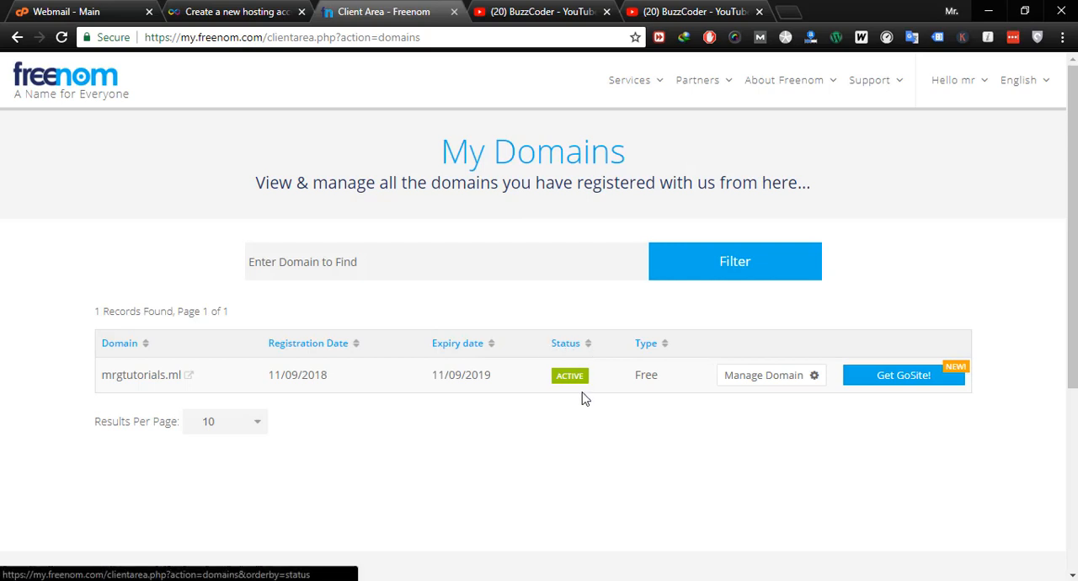
- Open mrgtutorials.ml in a new browser tab to check whether the site loads, and close that tab
right_click(168, 380)
click(238, 346)
click(485, 20)
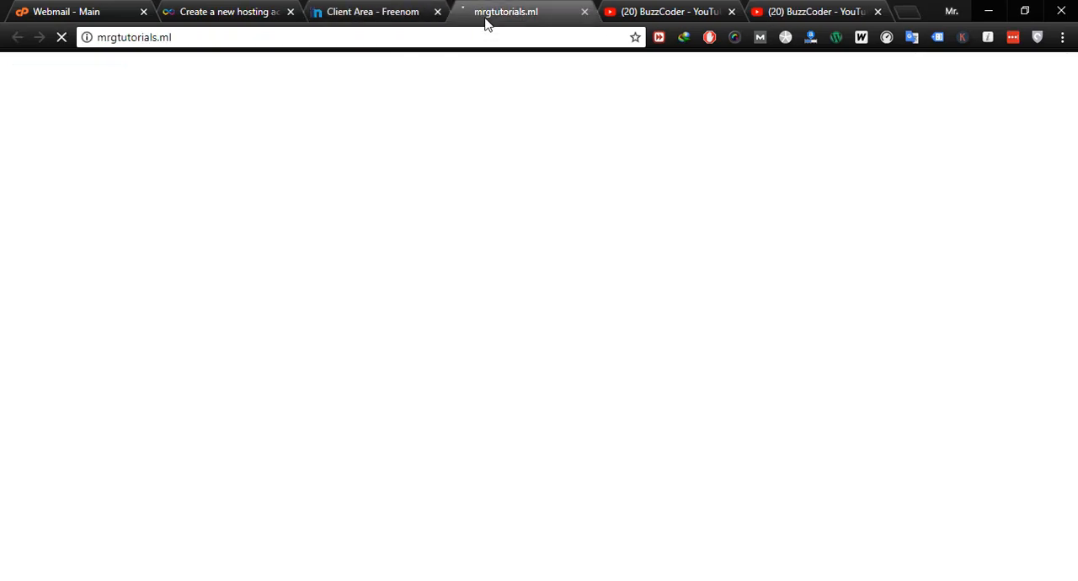
click(584, 12)
- Create the InfinityFree hosting account for mrgtutorials.ml and open it in the client area
click(229, 15)
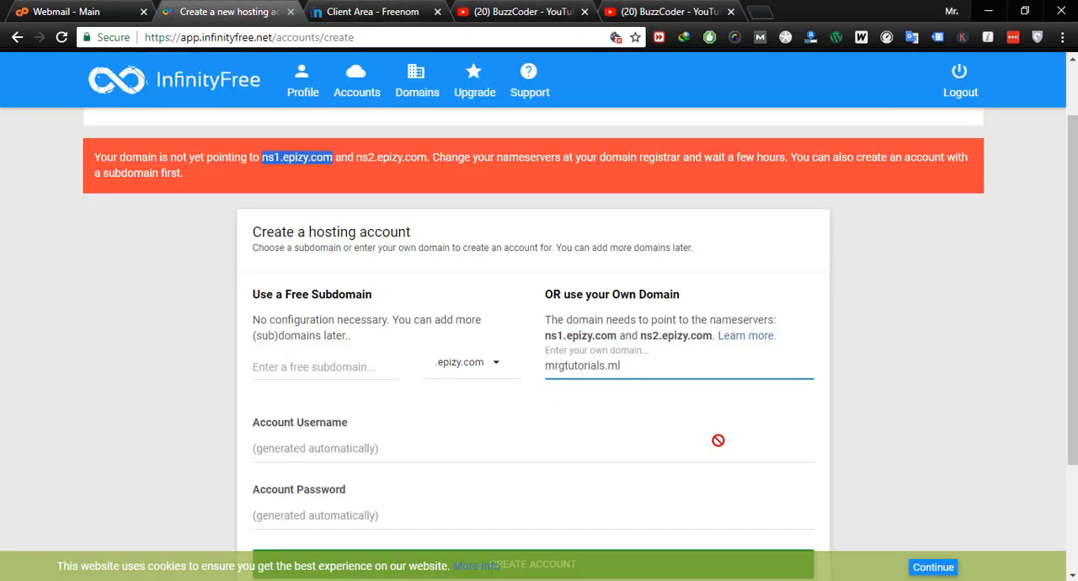
scroll(662, 423, down, 2)
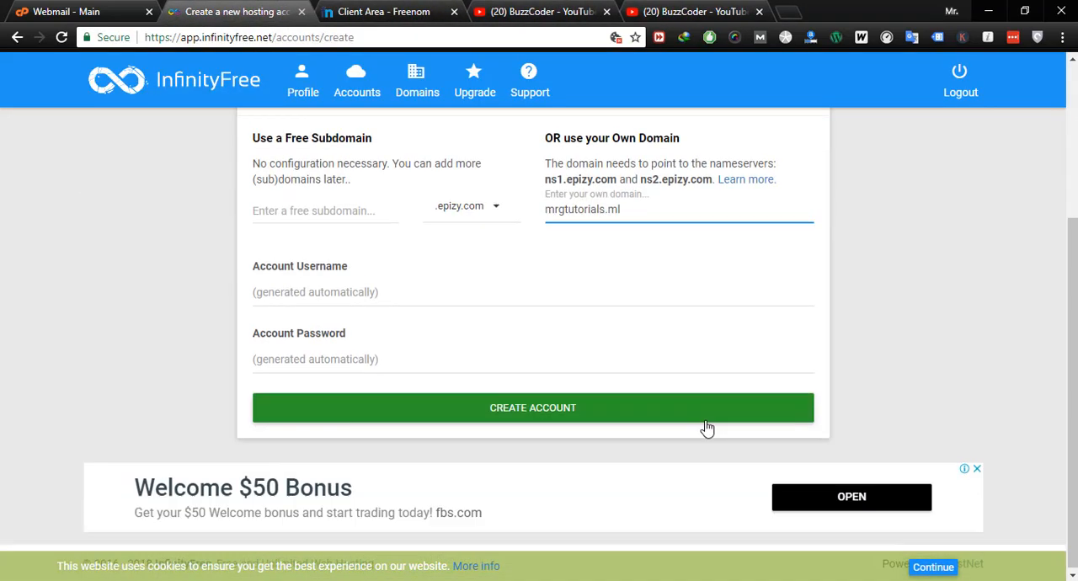
click(529, 411)
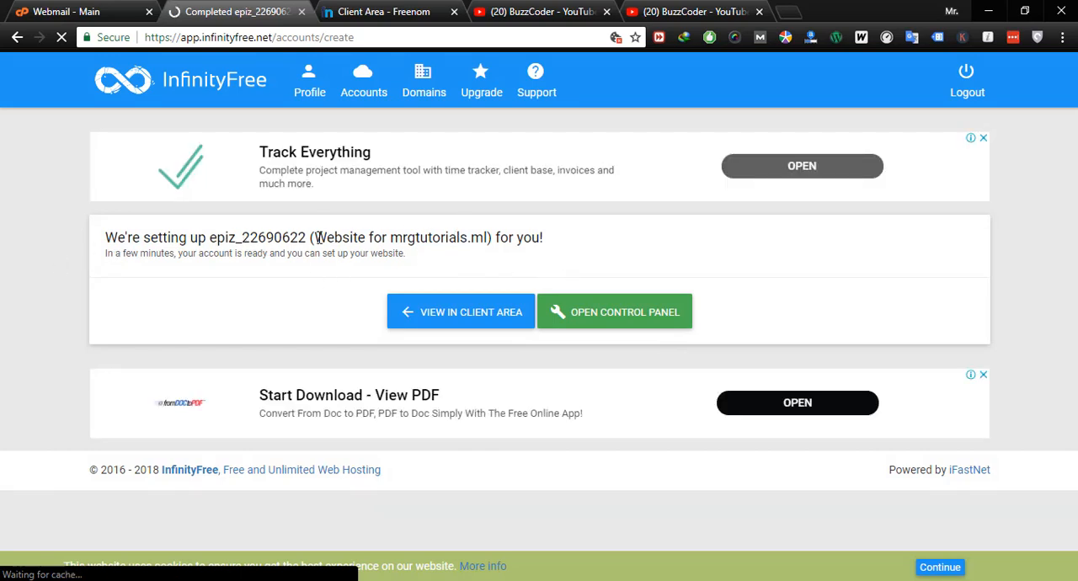
drag(318, 238, 489, 242)
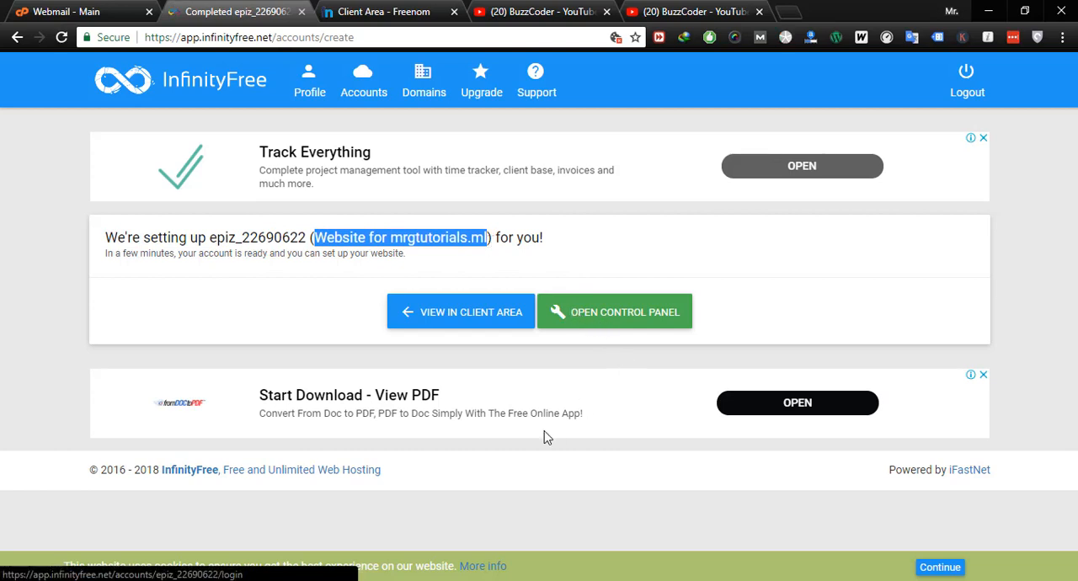
click(472, 318)
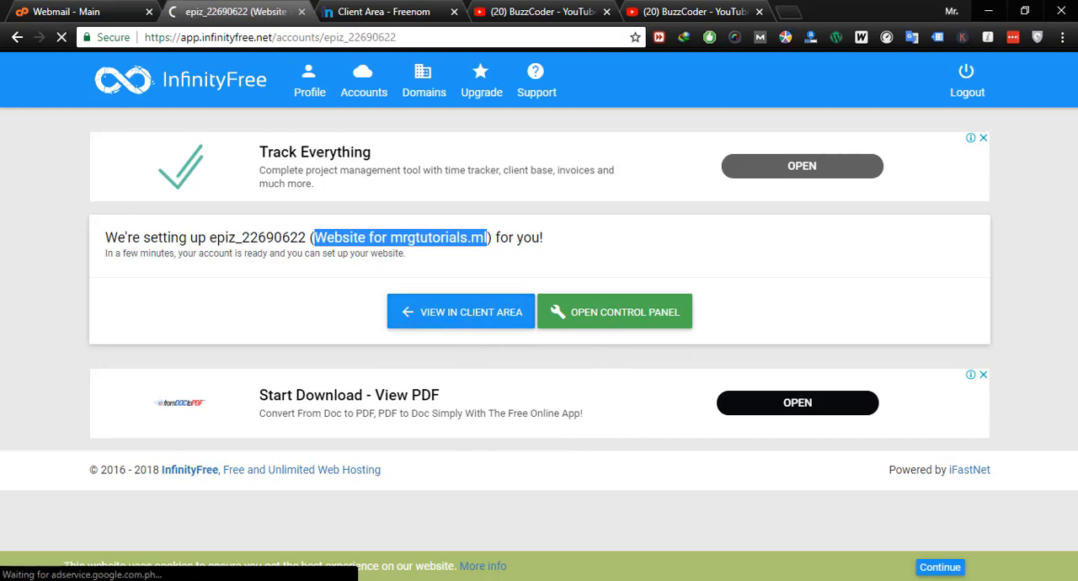
- Check the used and allowed number of hosting accounts in the InfinityFree client area
right_click(612, 313)
click(926, 272)
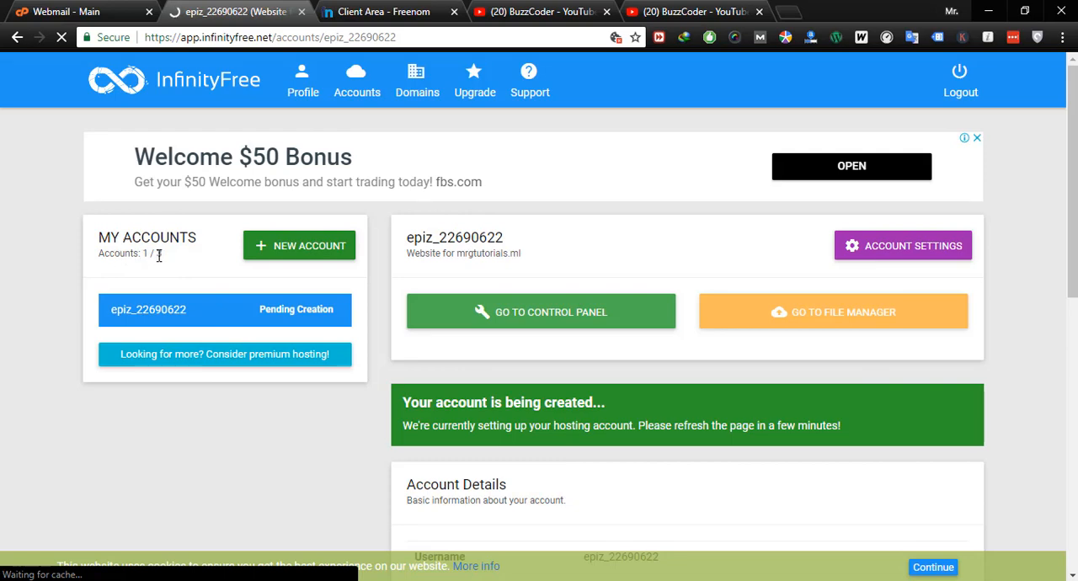
drag(161, 256, 145, 258)
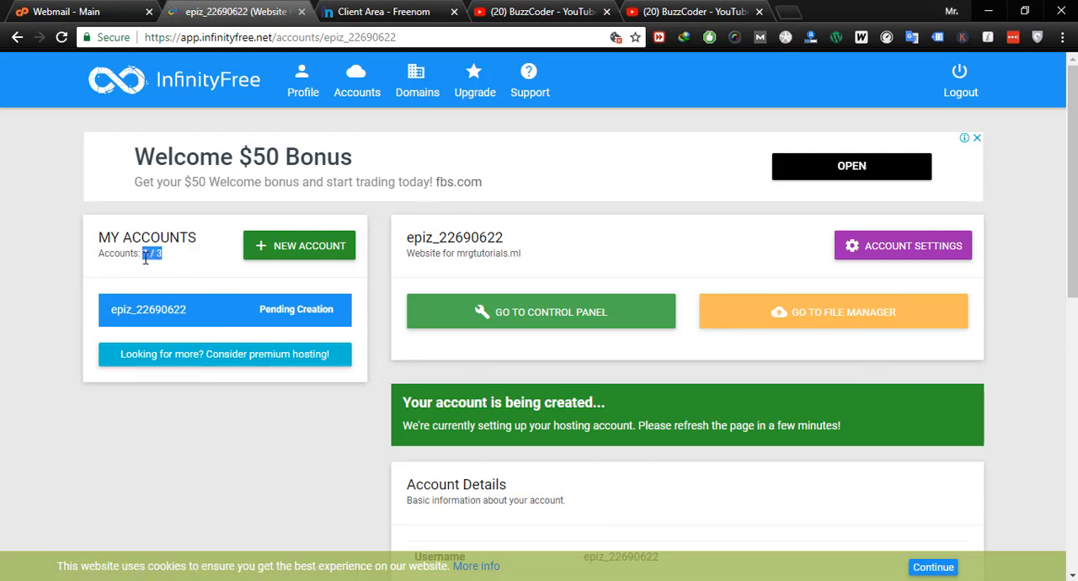
click(288, 451)
drag(160, 253, 147, 255)
click(311, 450)
- Open the control panel of the mrgtutorials.ml hosting account and approve receiving e-mail notices about service changes and offers
click(547, 321)
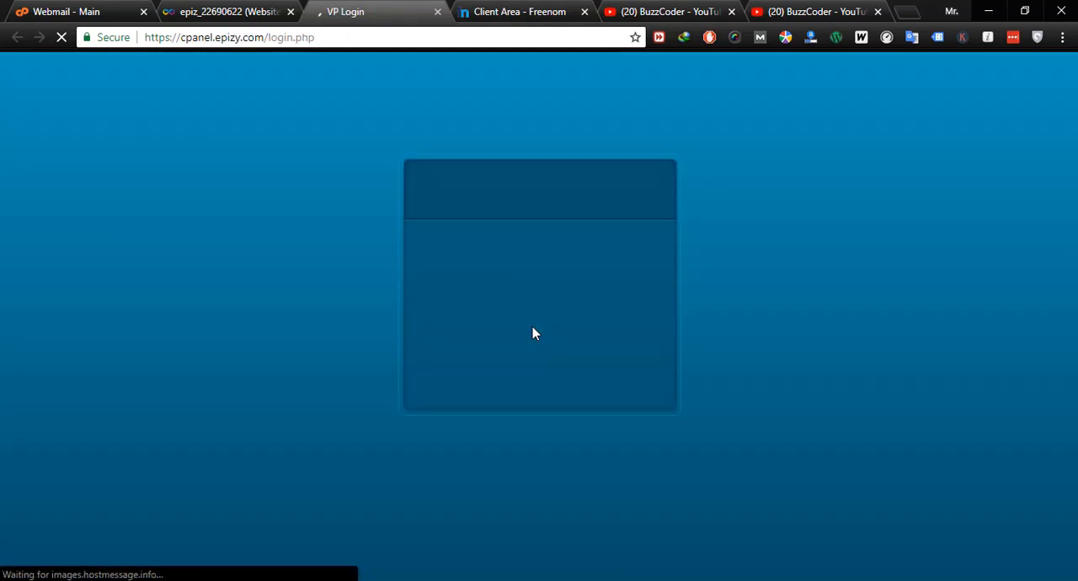
click(514, 11)
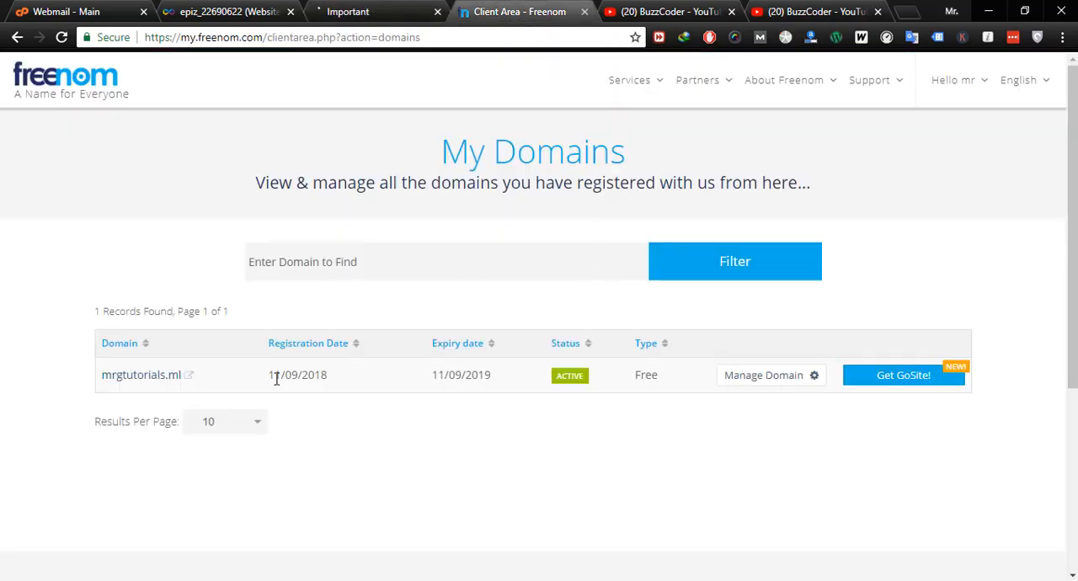
click(229, 13)
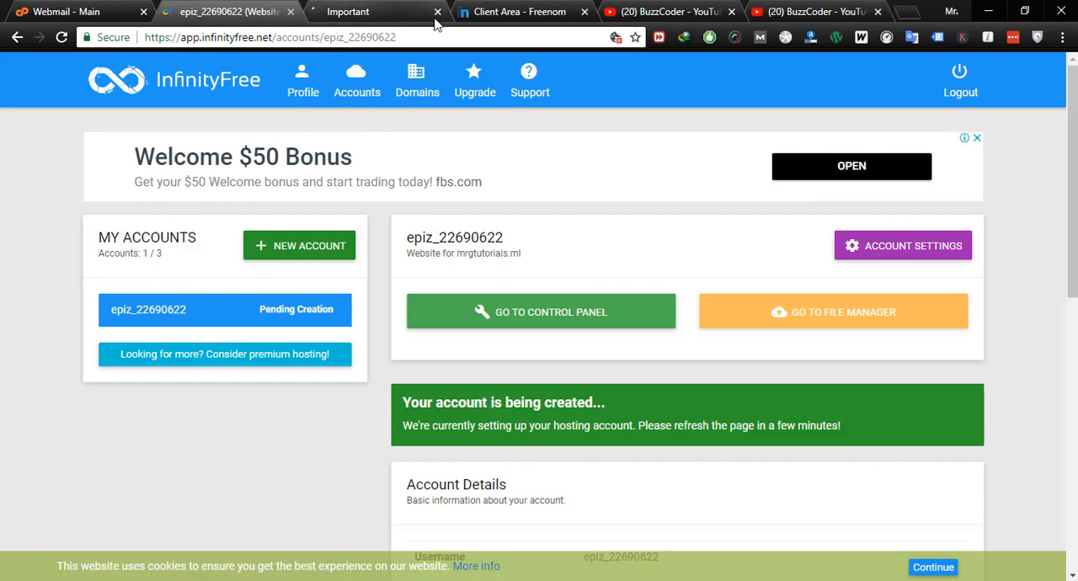
click(395, 17)
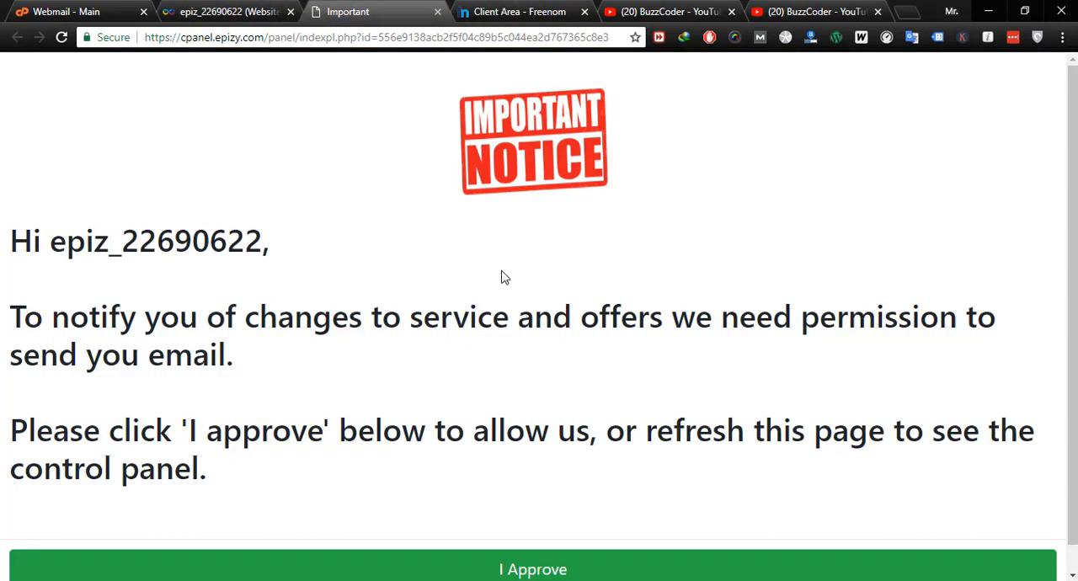
scroll(461, 305, down, 1)
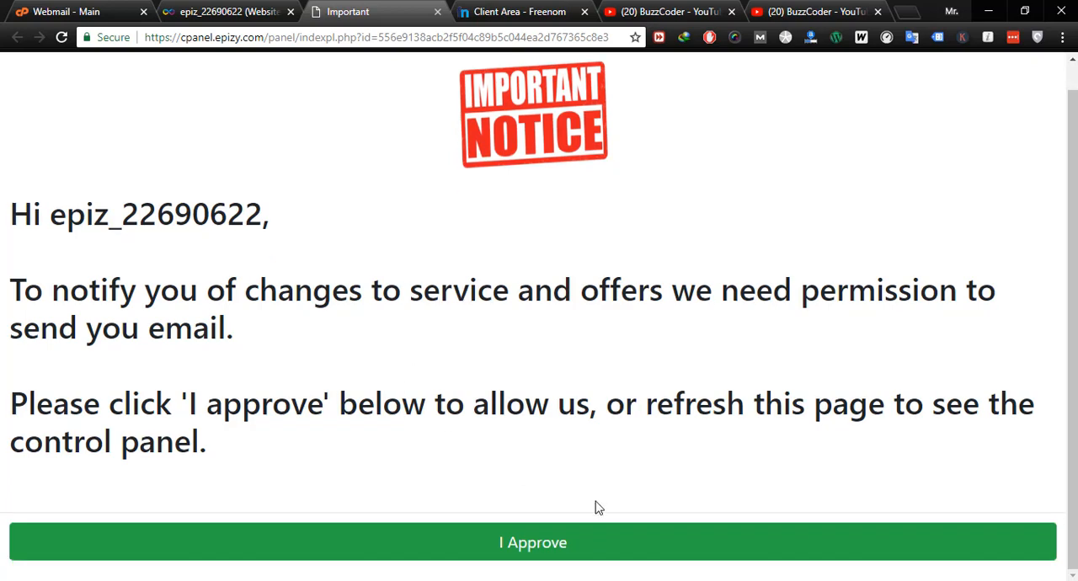
click(550, 548)
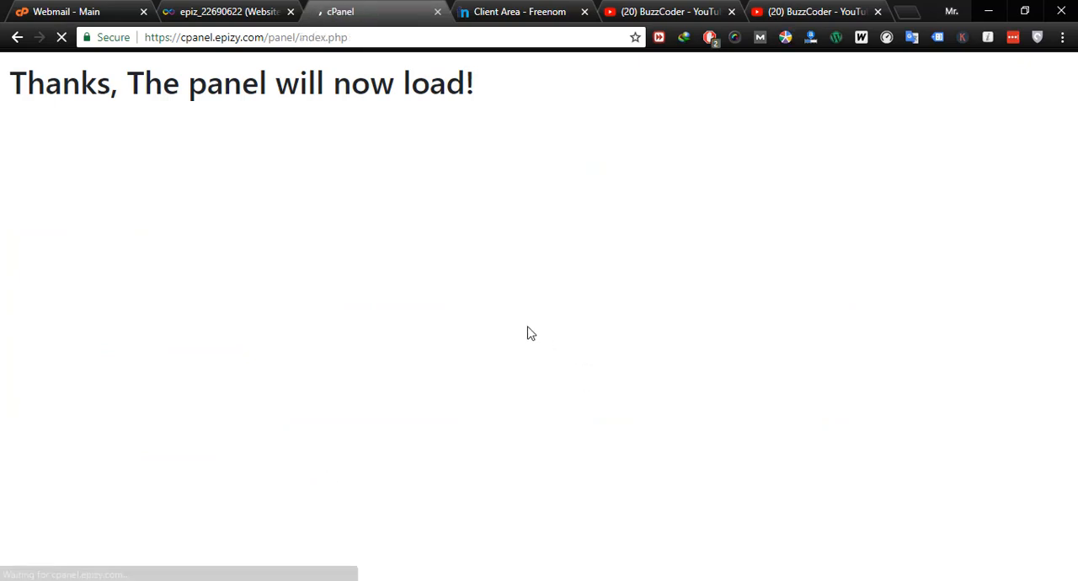
click(532, 12)
click(353, 11)
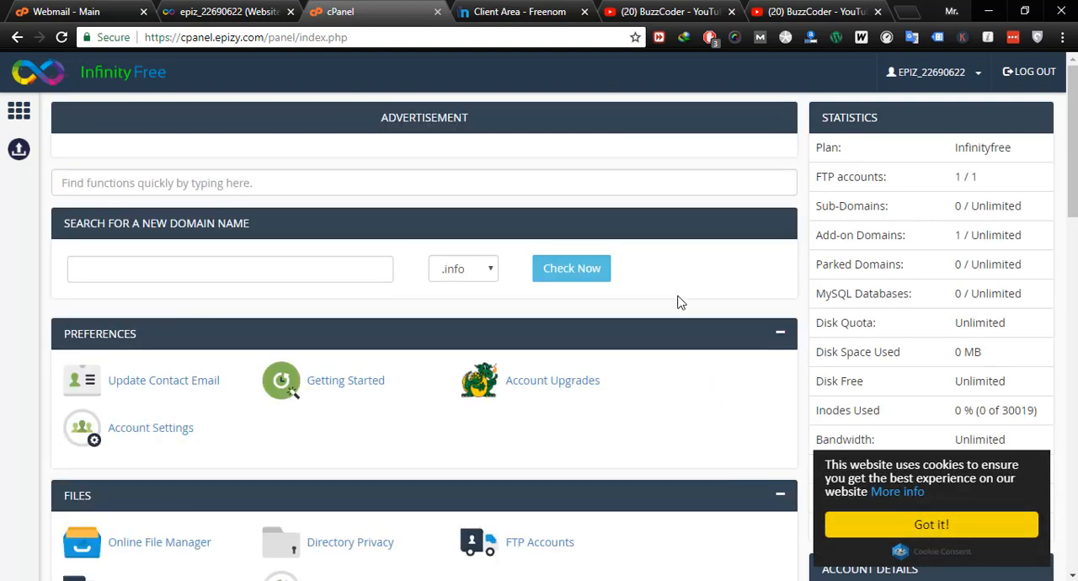
- Search the control panel functions for "install" and open the Softaculous Apps Installer
scroll(679, 311, down, 5)
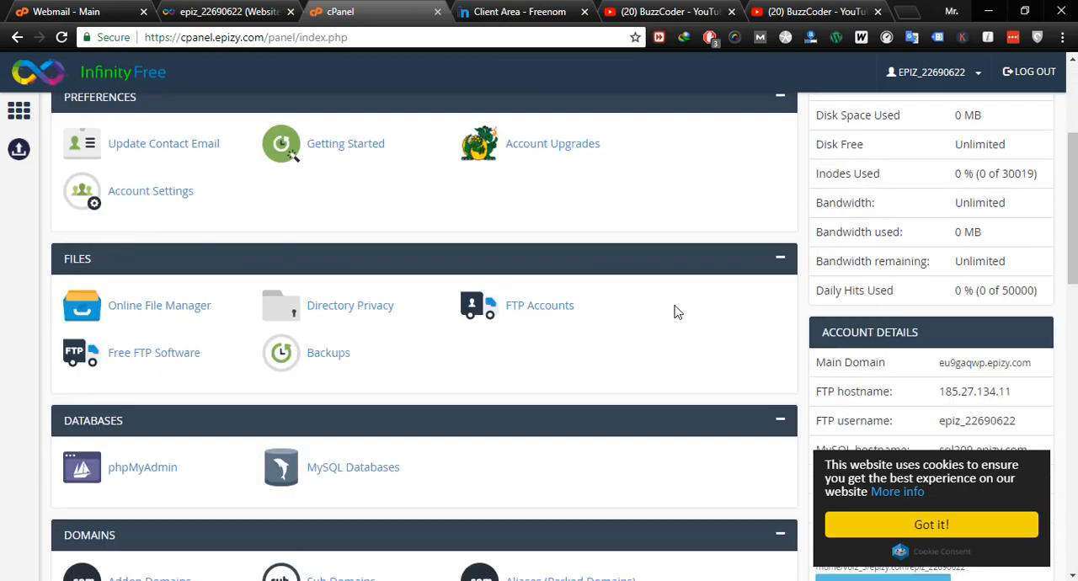
scroll(631, 349, up, 5)
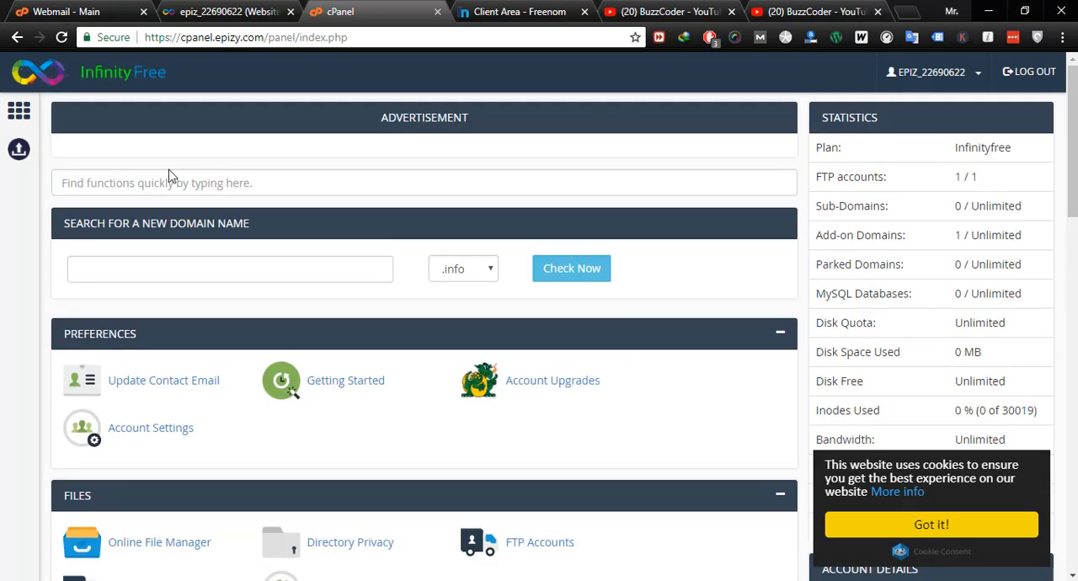
click(168, 179)
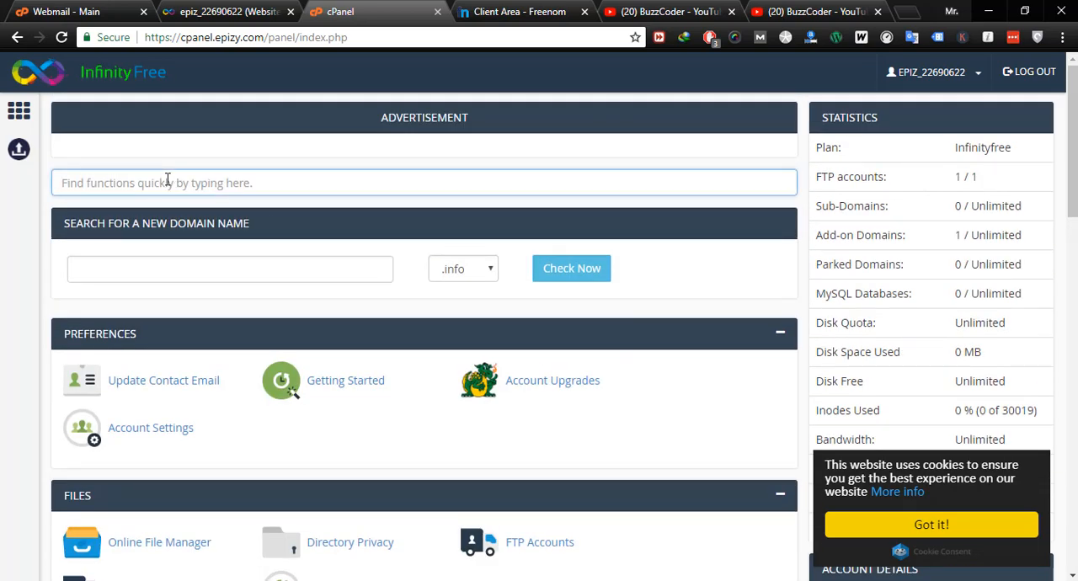
text(install)
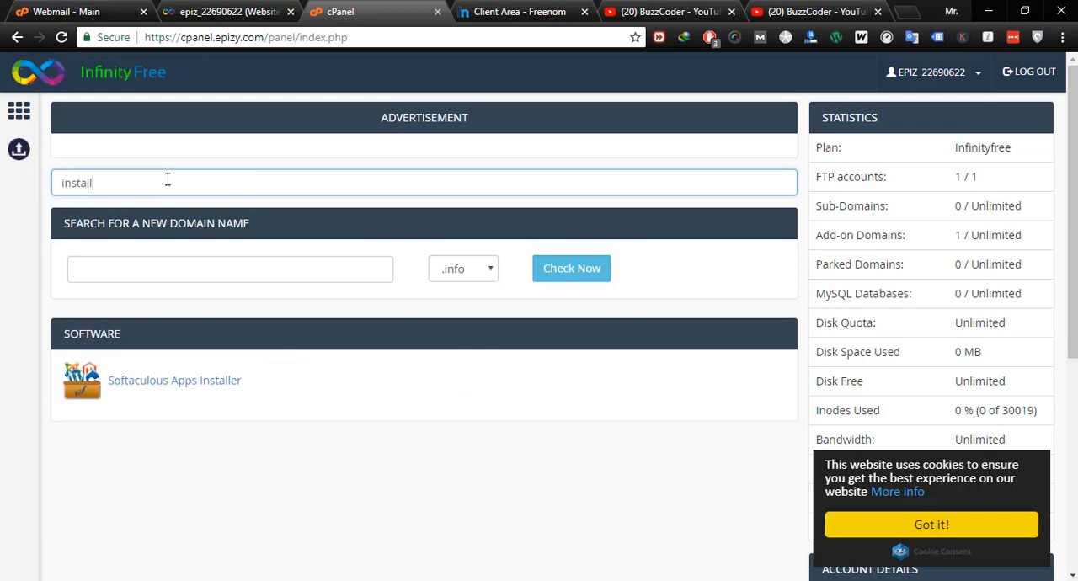
click(172, 391)
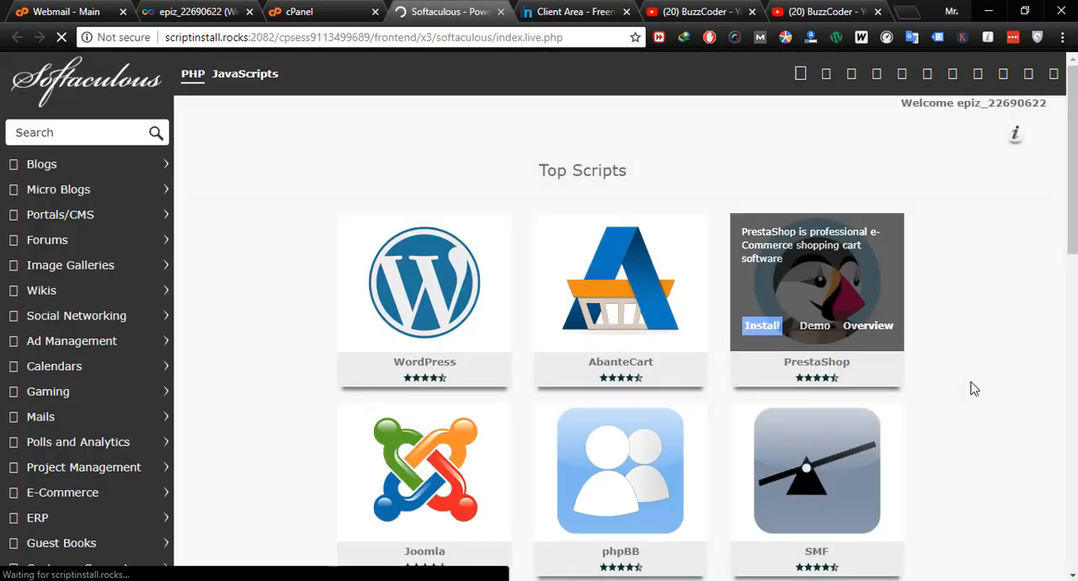
- Look through the Softaculous top scripts and open the installation form for WordPress
scroll(508, 228, down, 3)
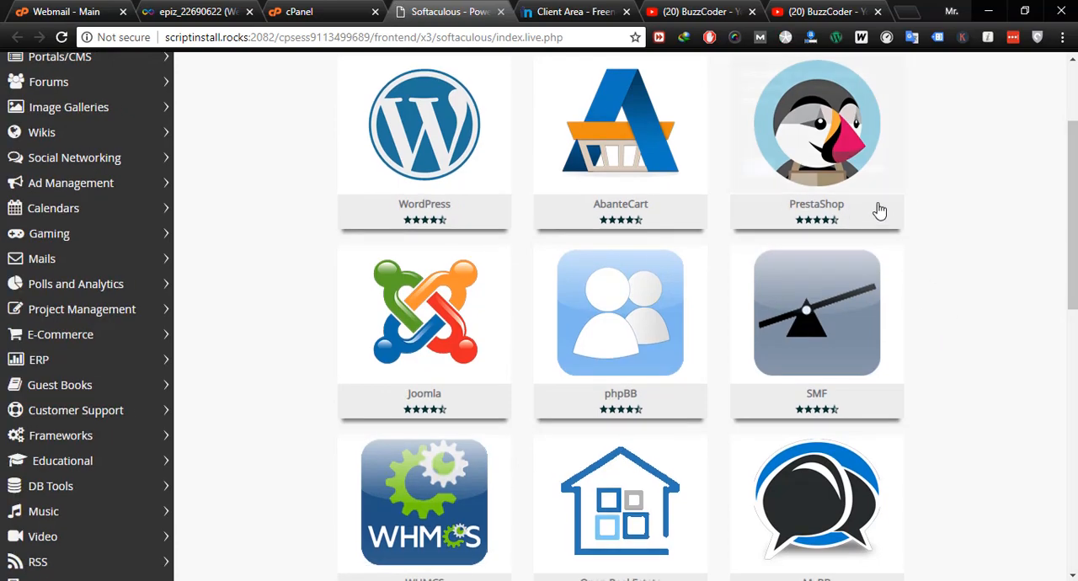
scroll(978, 390, down, 3)
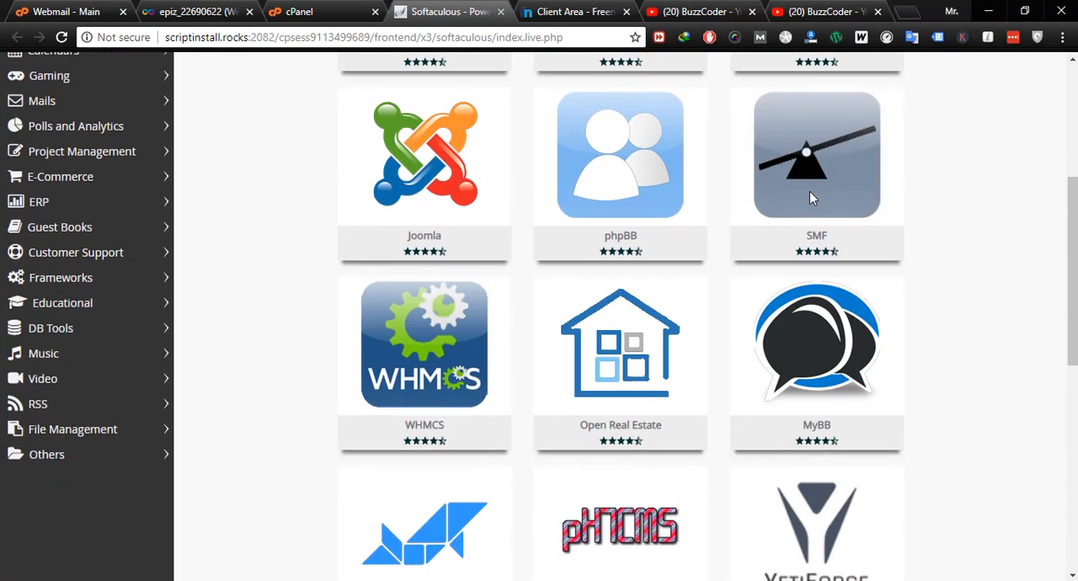
scroll(851, 397, up, 6)
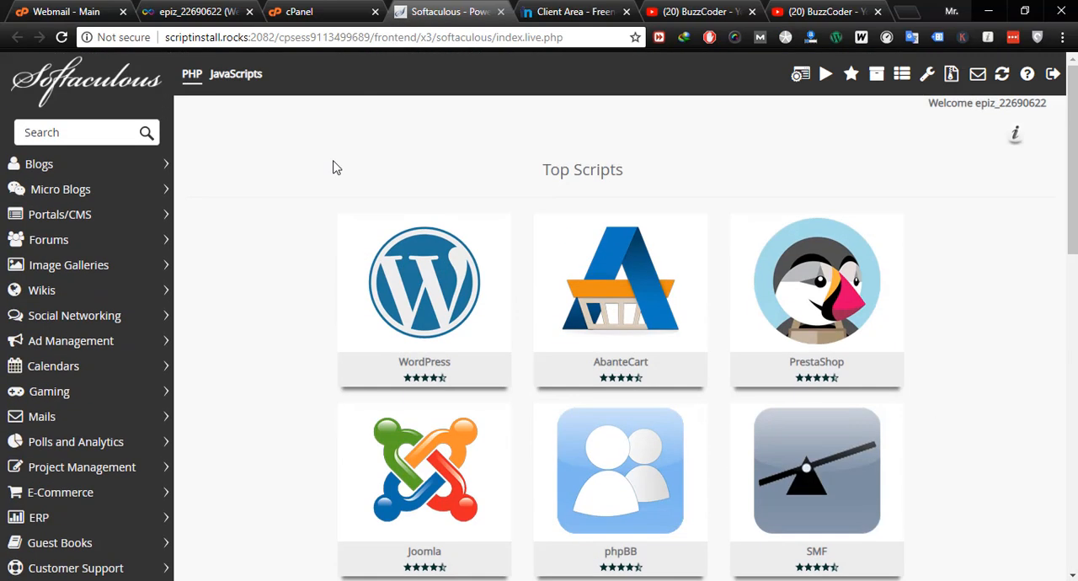
click(368, 326)
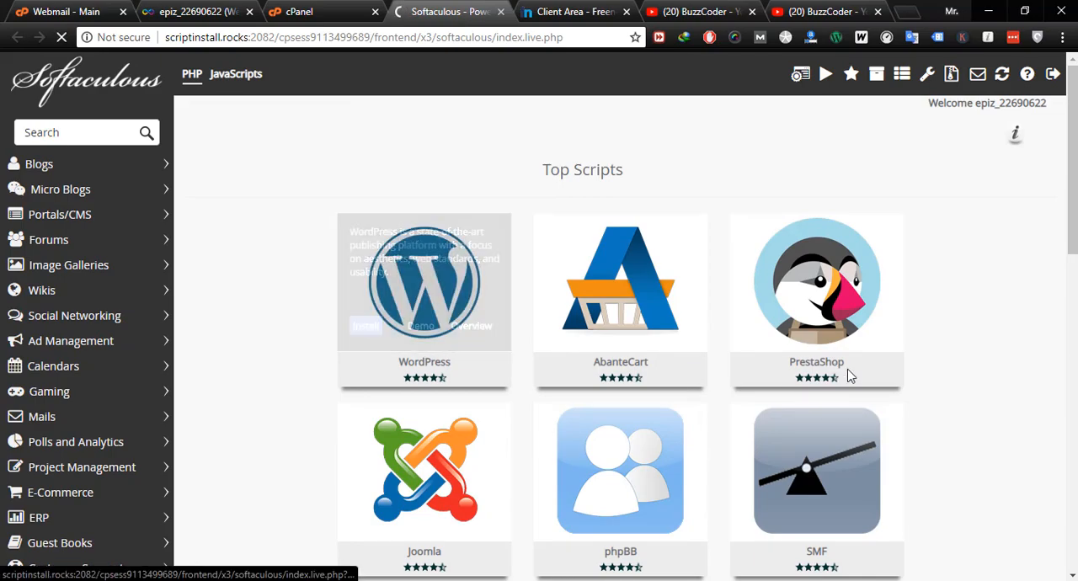
scroll(847, 374, down, 4)
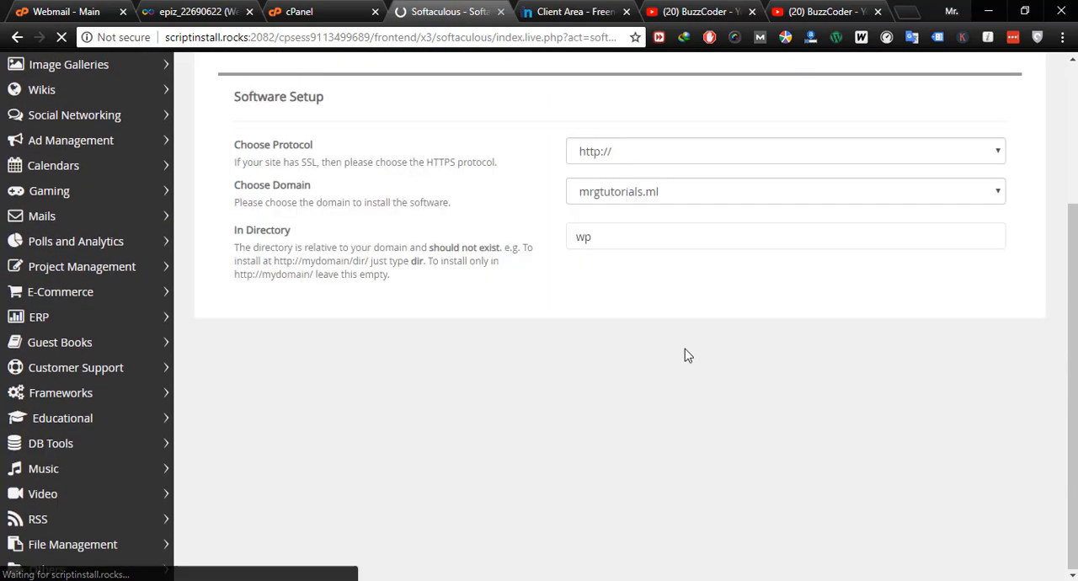
scroll(685, 348, up, 3)
scroll(606, 299, down, 3)
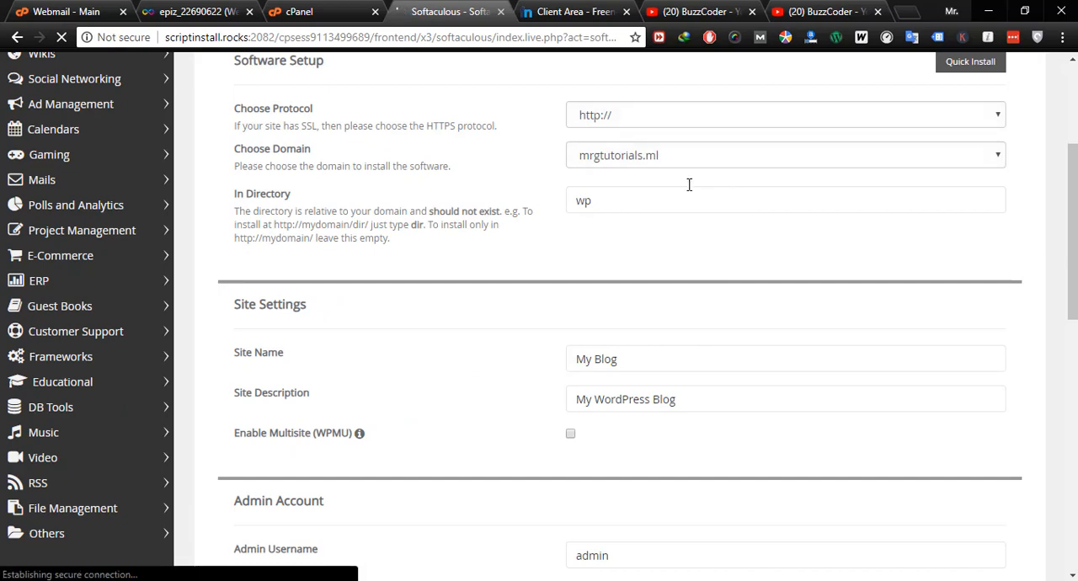
click(646, 118)
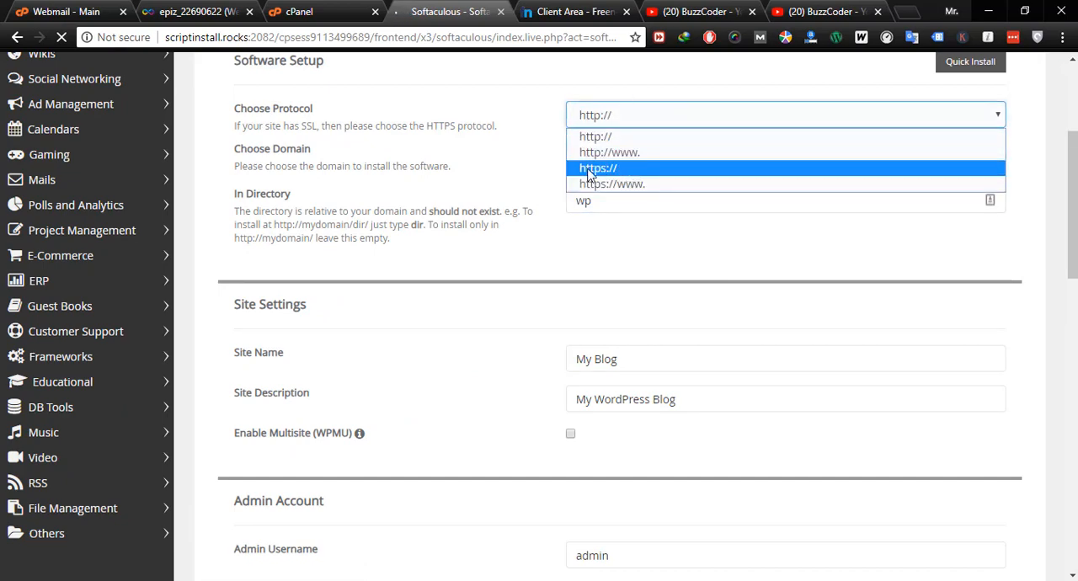
click(459, 246)
click(807, 160)
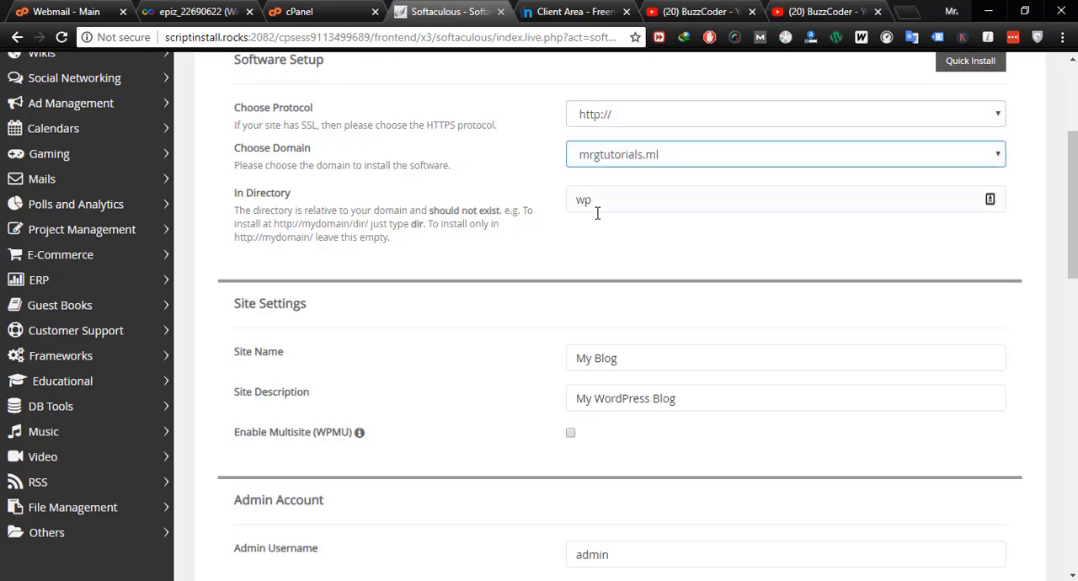
click(648, 127)
click(519, 172)
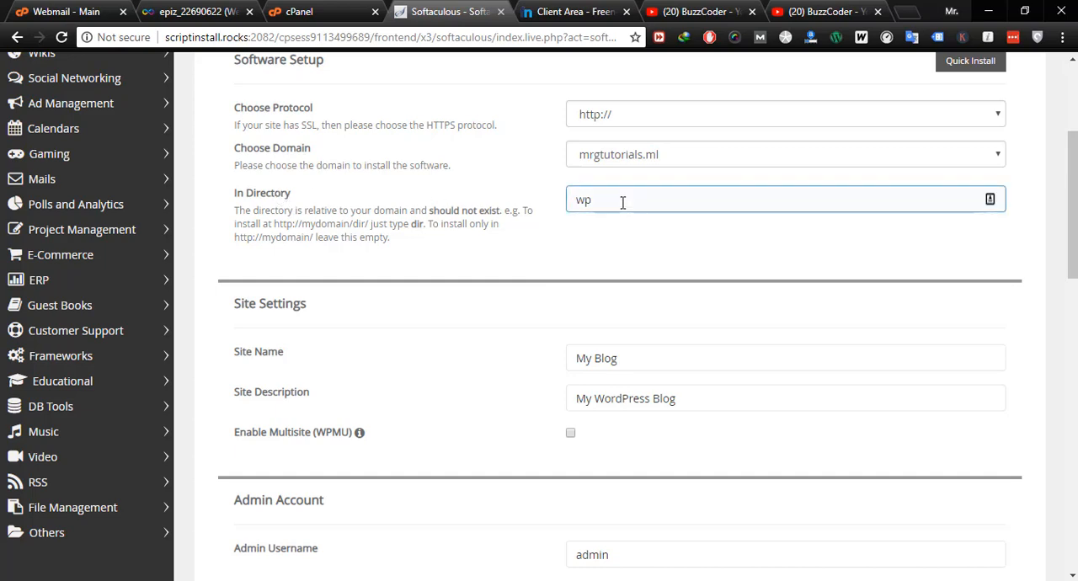
- Clear the installation directory so that WordPress installs directly at the root of mrgtutorials.ml
drag(622, 203, 358, 283)
key(BackSpace)
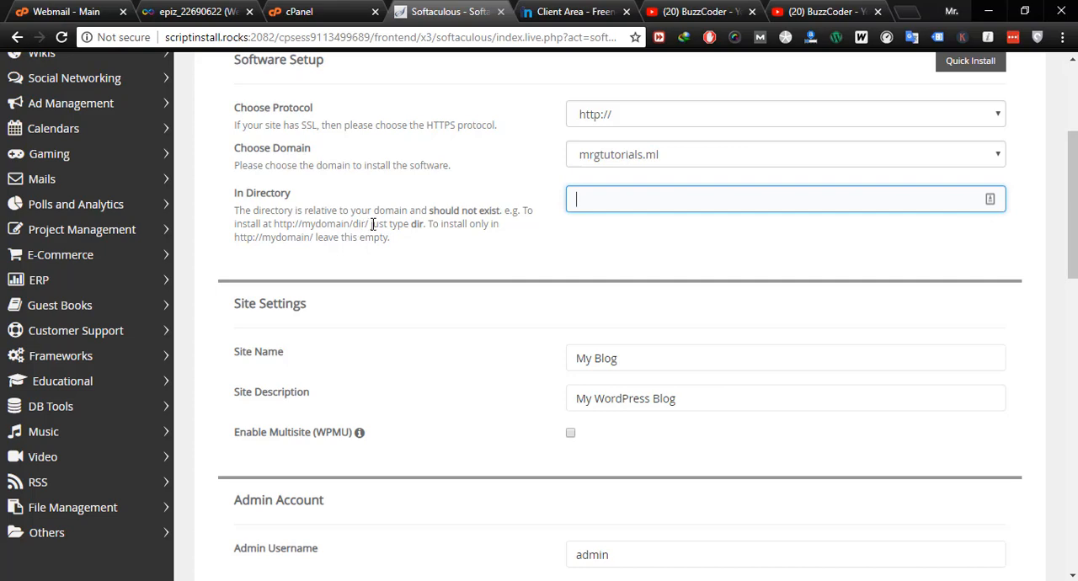
drag(373, 224, 278, 225)
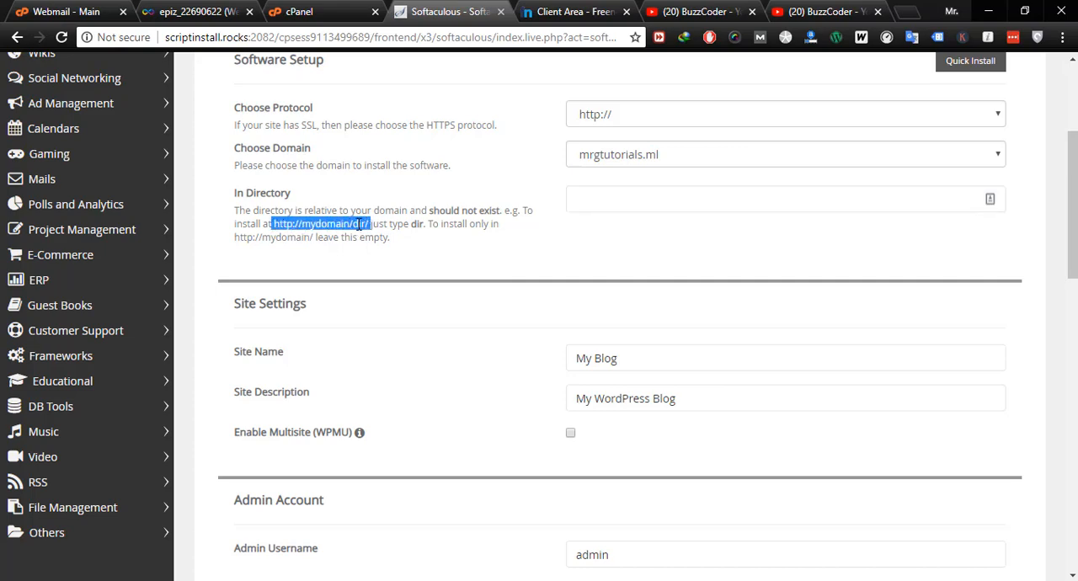
click(619, 202)
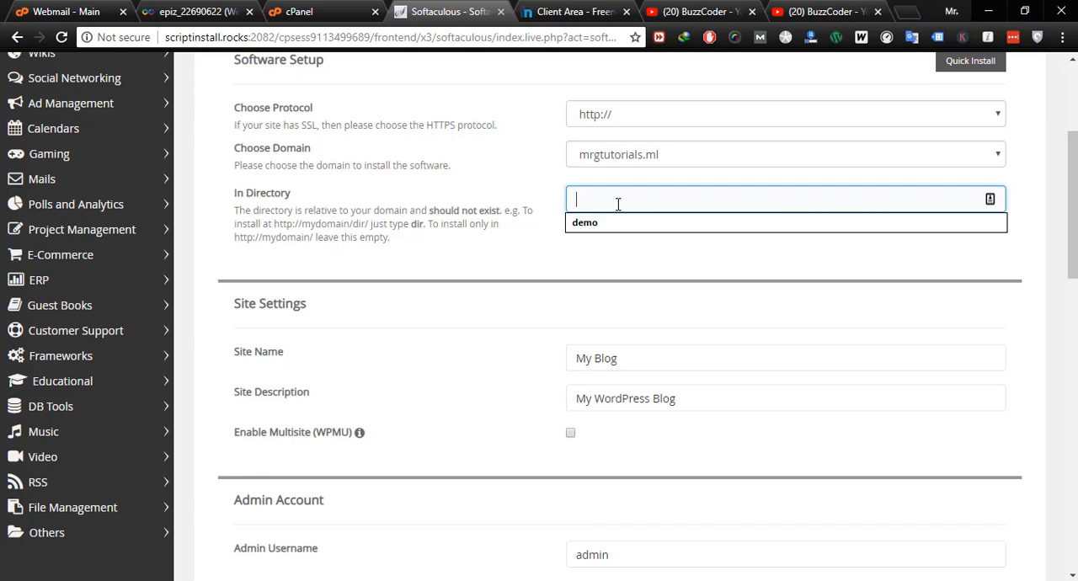
click(665, 164)
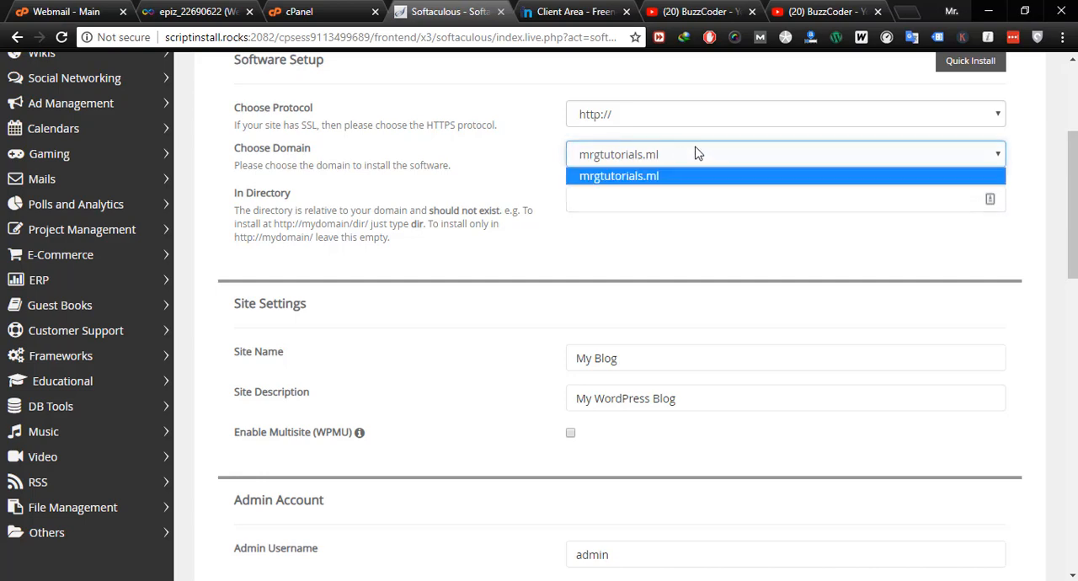
click(697, 253)
click(682, 190)
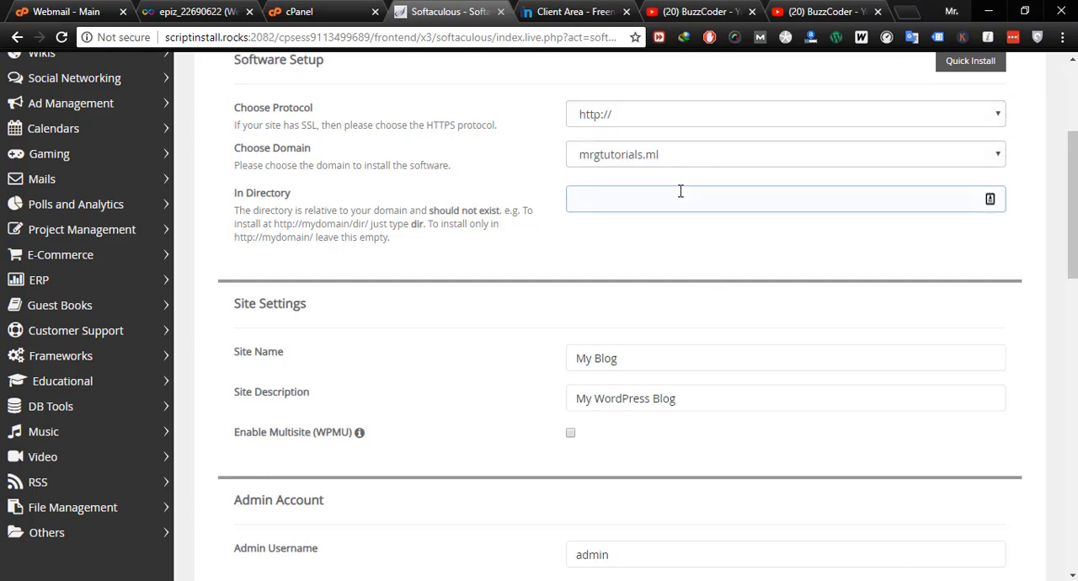
click(729, 255)
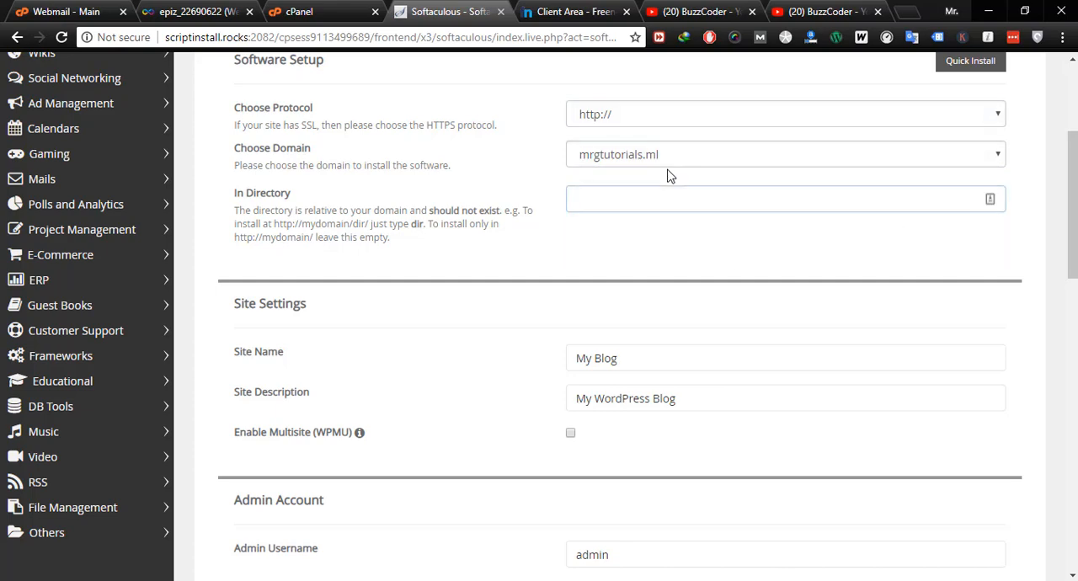
- Set the WordPress admin username to buzzcoderxph and generate a random admin password
scroll(789, 244, down, 4)
scroll(788, 244, up, 3)
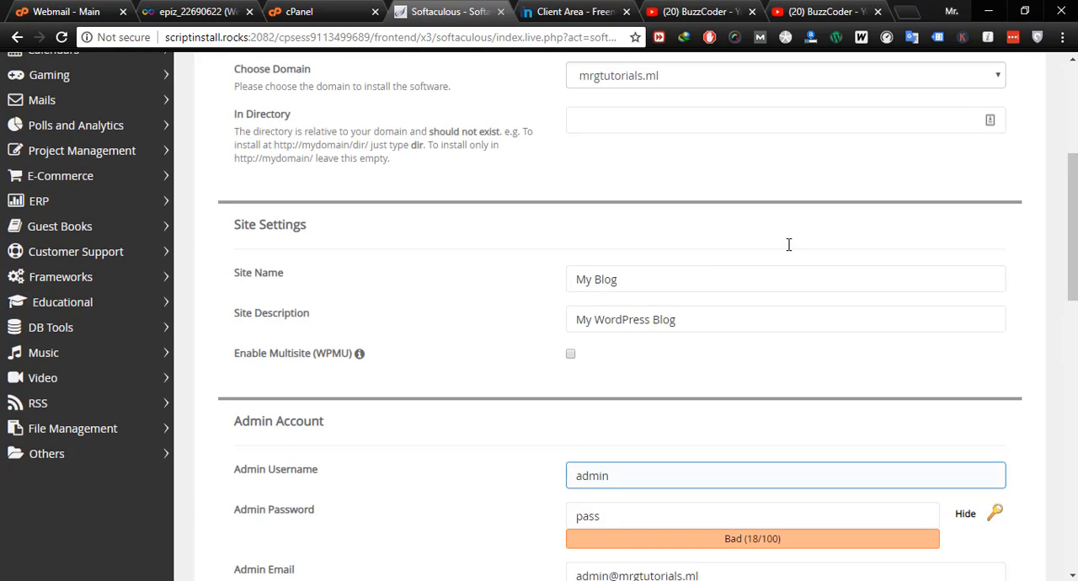
scroll(787, 248, down, 3)
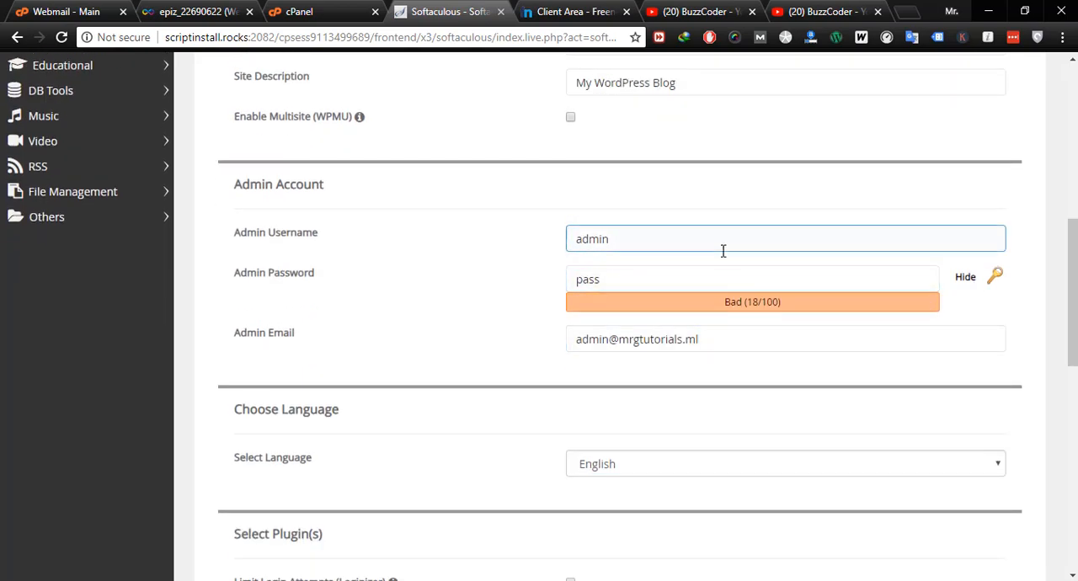
click(618, 240)
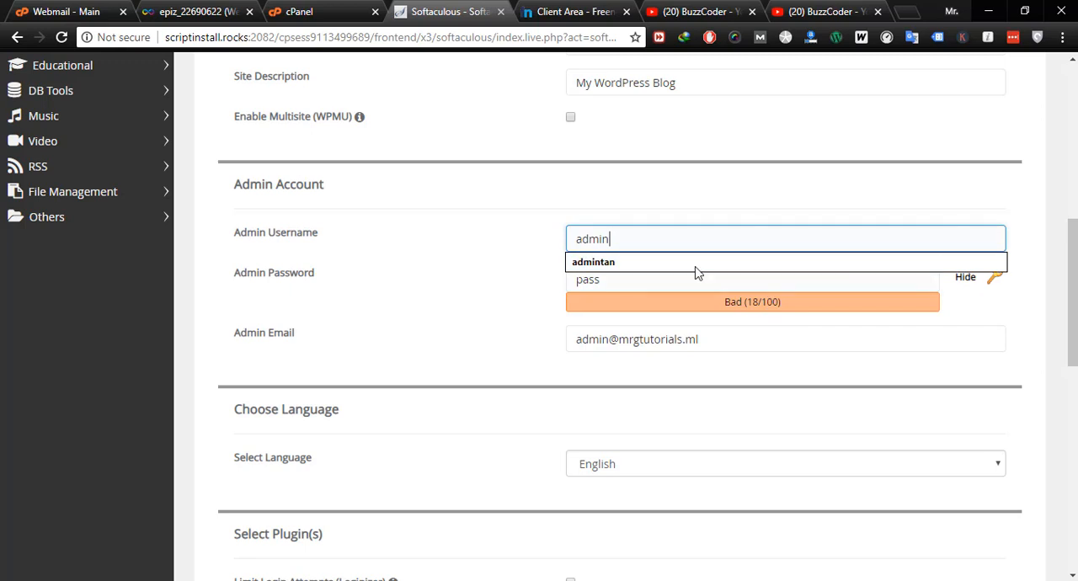
click(645, 197)
double_click(621, 239)
text(buzz)
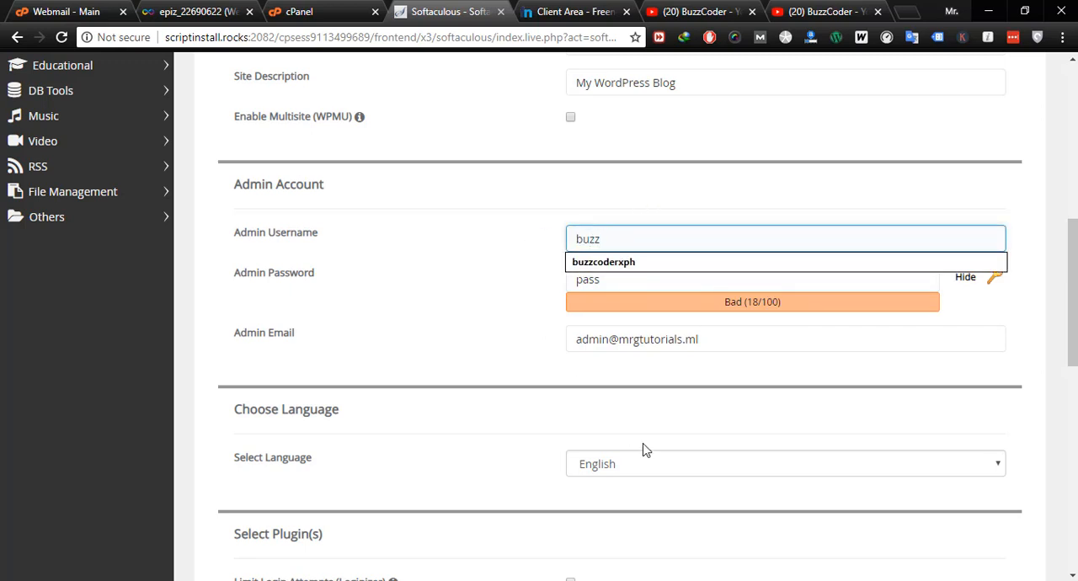
key(Down)
key(Tab)
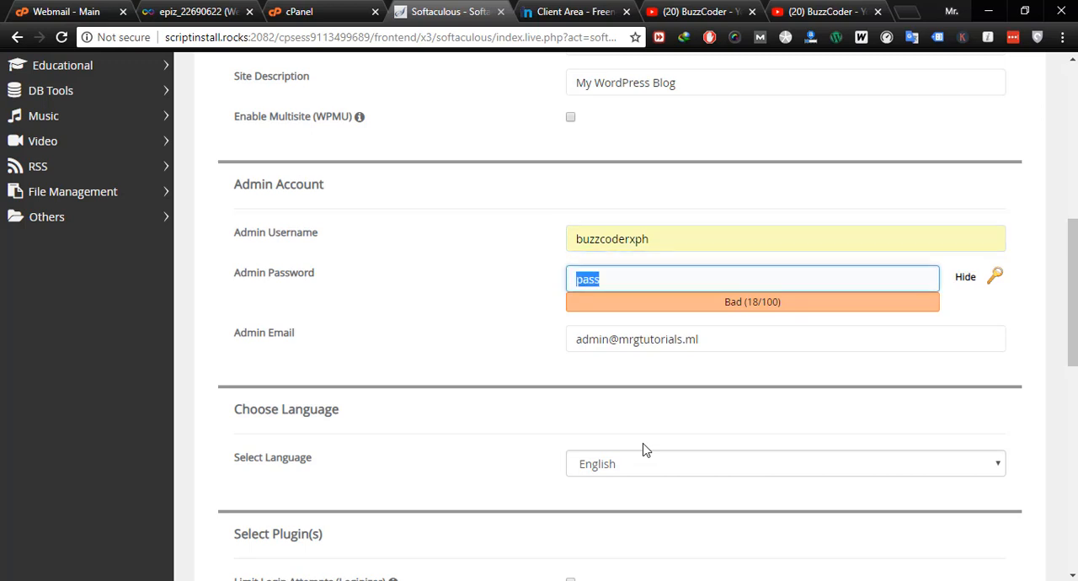
click(997, 282)
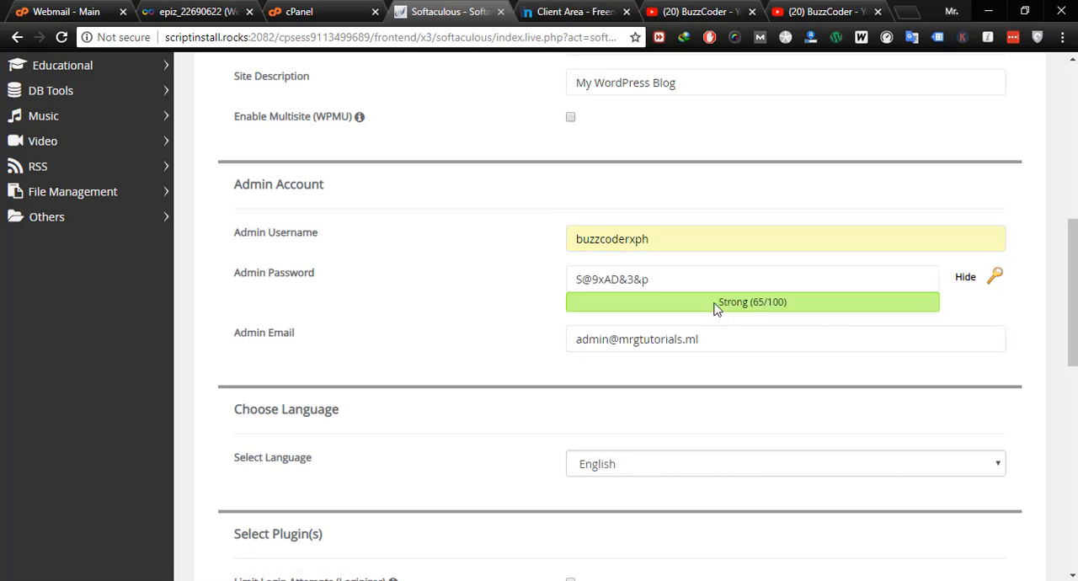
- Open a blank Notepad window and narrow it so it sits beside the WordPress admin account fields
click(689, 279)
key(ctrl+a)
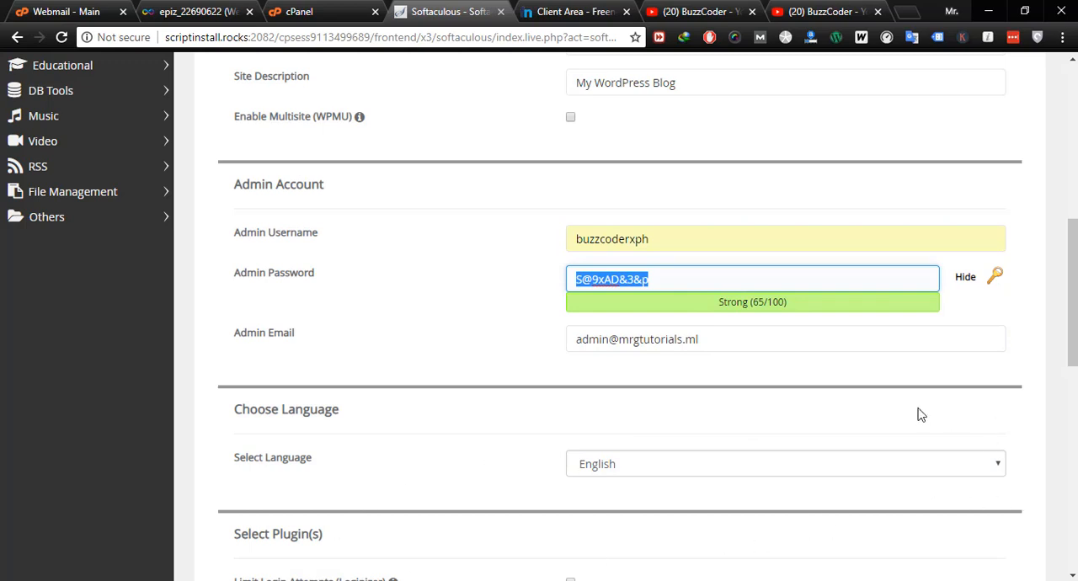
key(super+r)
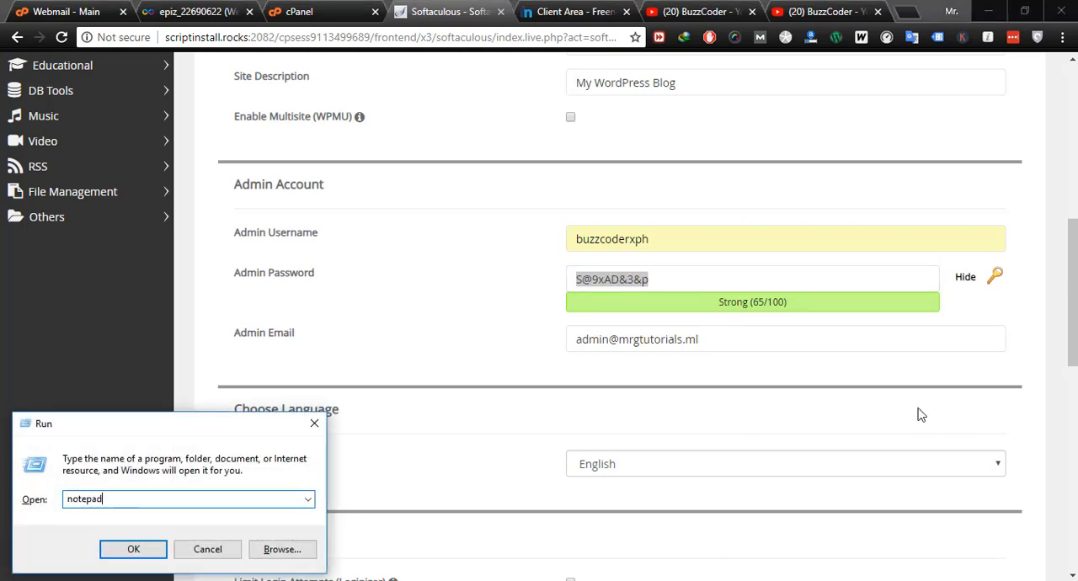
key(Return)
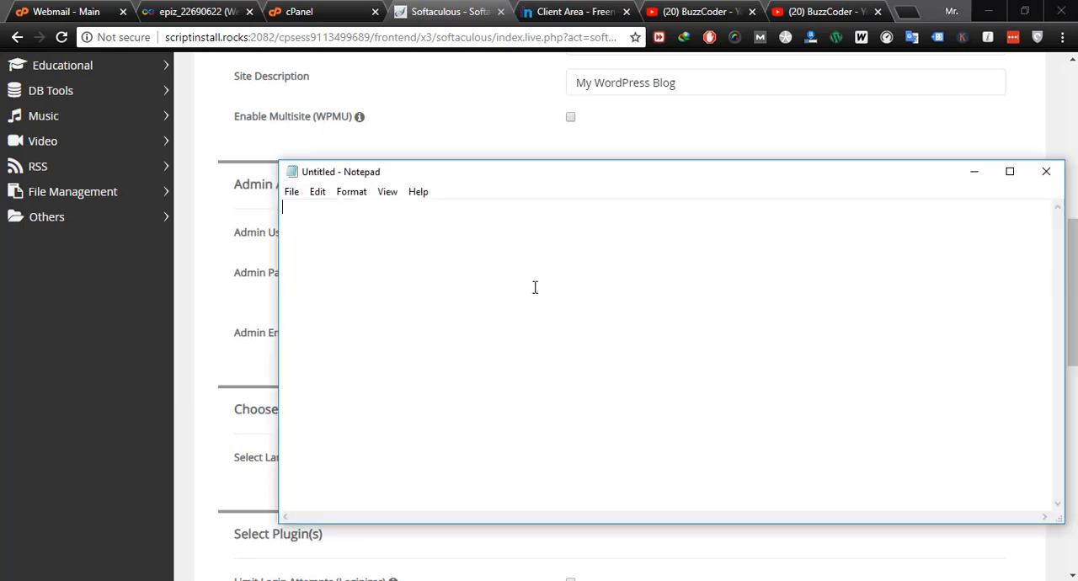
drag(689, 188, 488, 164)
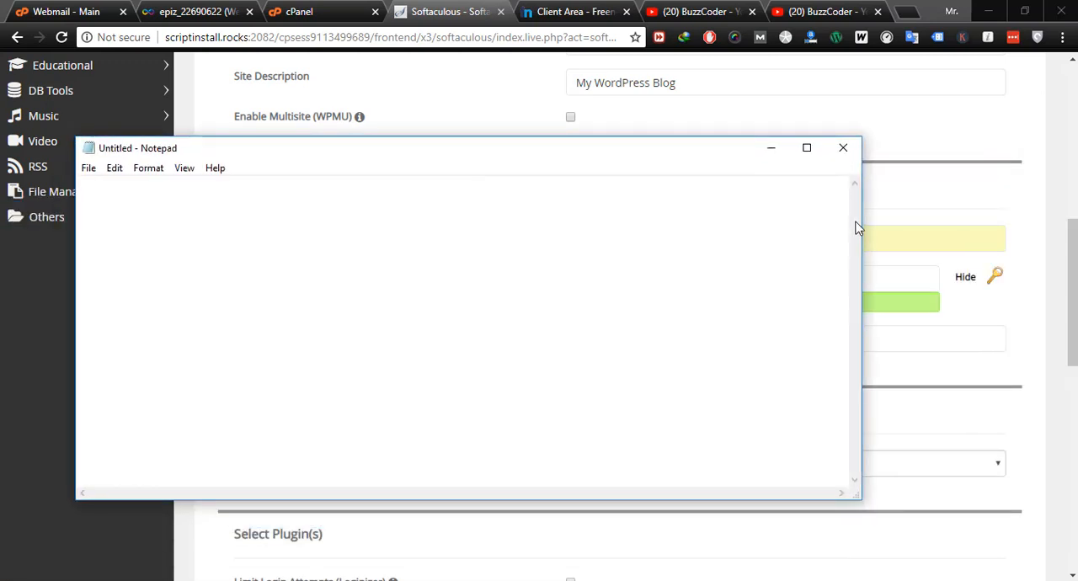
drag(863, 220, 469, 248)
- Copy the admin username buzzcoderxph from the installation form into the Notepad note
click(696, 238)
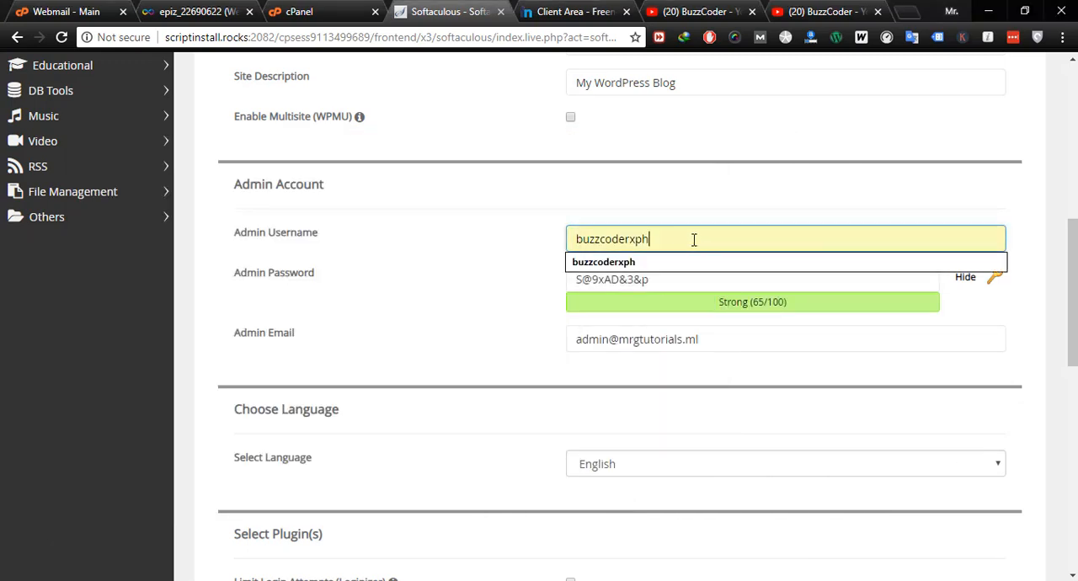
key(ctrl+a)
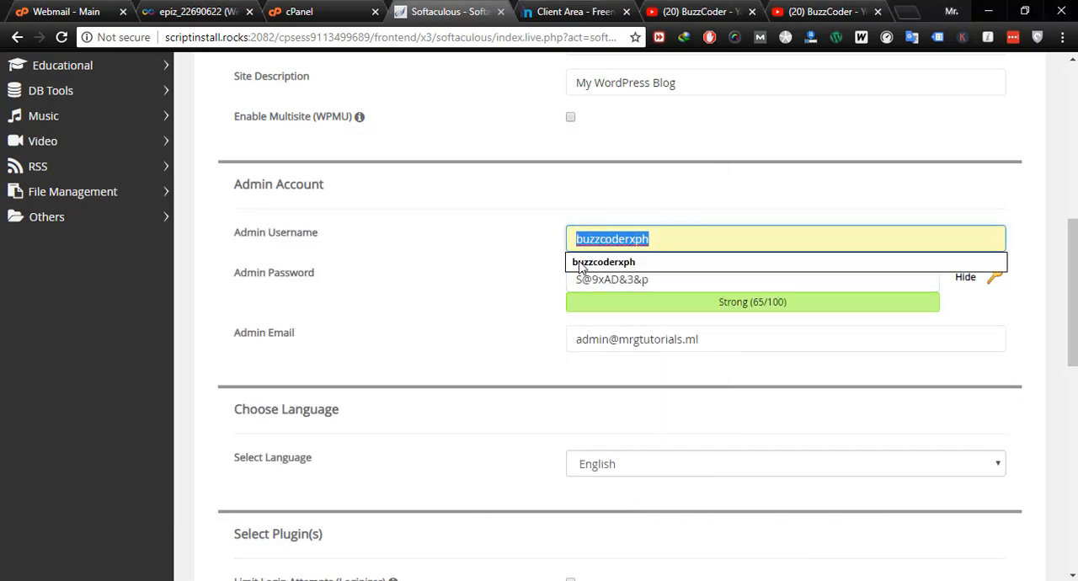
key(ctrl+c)
key(alt+Tab)
key(ctrl+v)
- Copy the generated admin password into the Notepad note below the username and return to the installation form
click(645, 282)
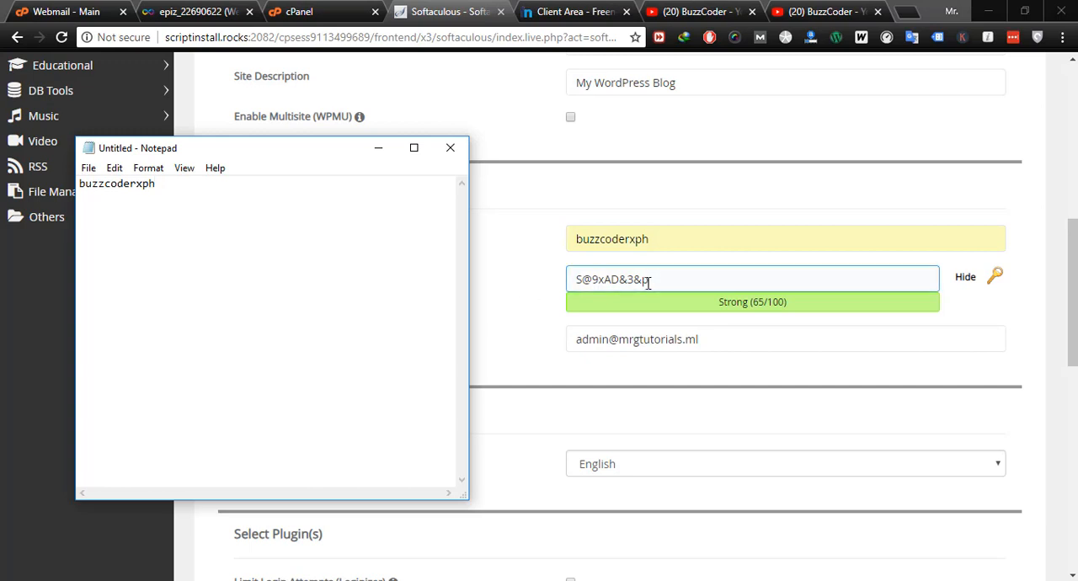
drag(656, 281, 552, 308)
key(ctrl+c)
key(alt+Tab)
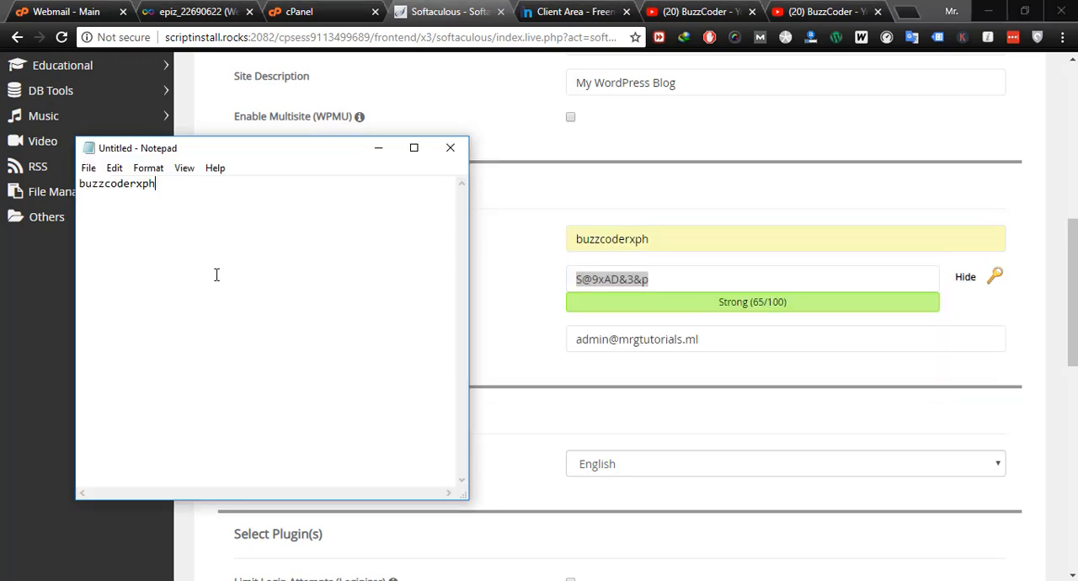
key(ctrl+v)
click(500, 360)
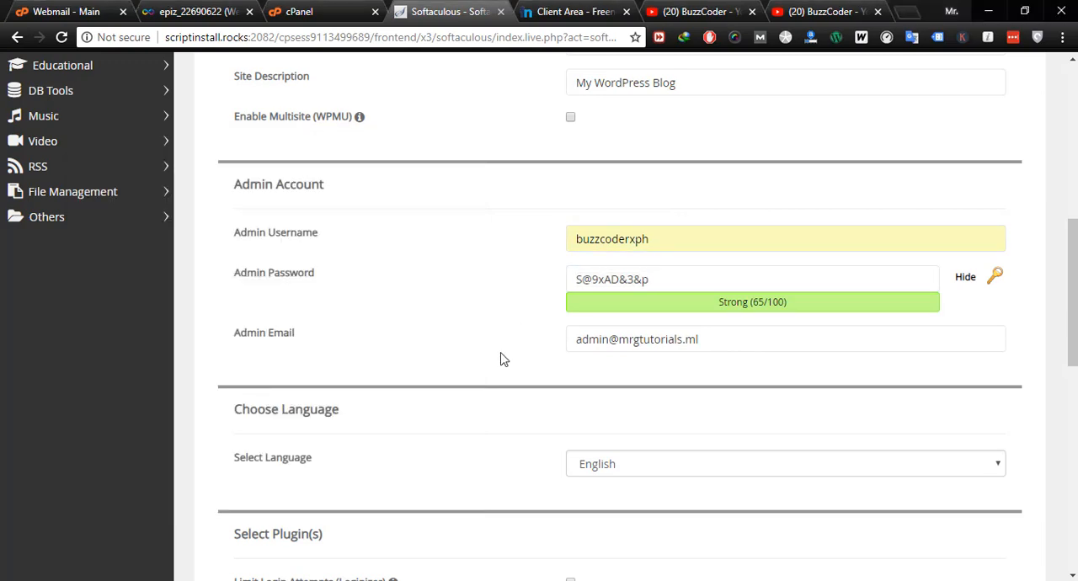
- Review the language, plugin, advanced and theme options of the WordPress installation form, keeping their defaults
scroll(561, 373, down, 2)
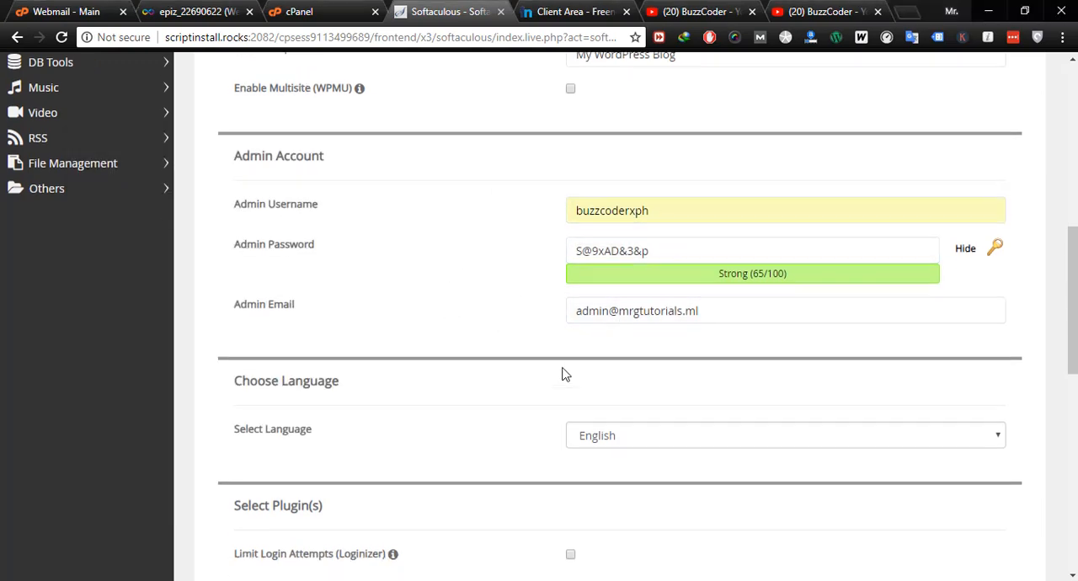
scroll(658, 310, down, 5)
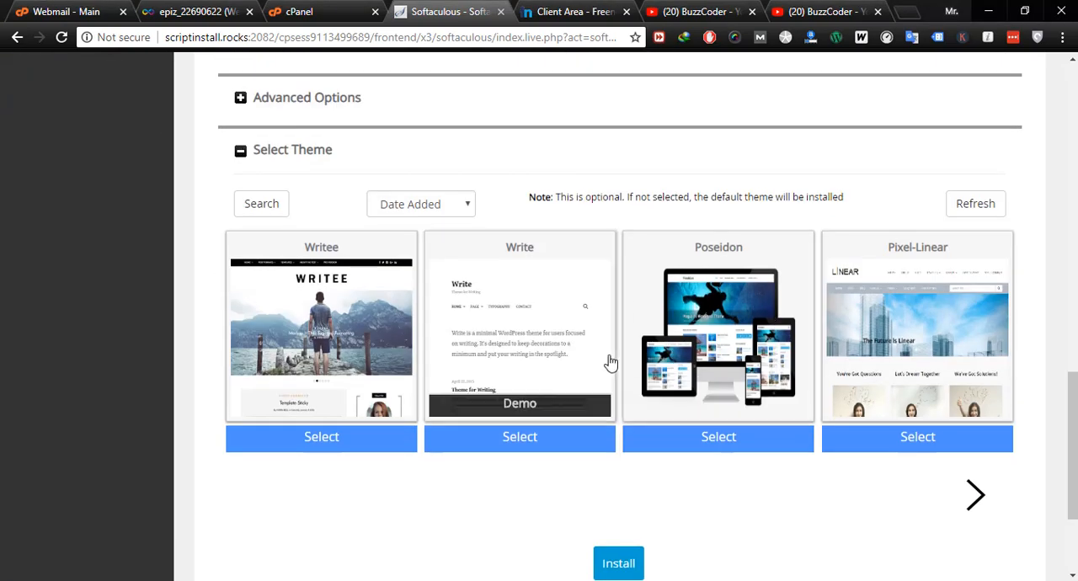
scroll(628, 361, up, 5)
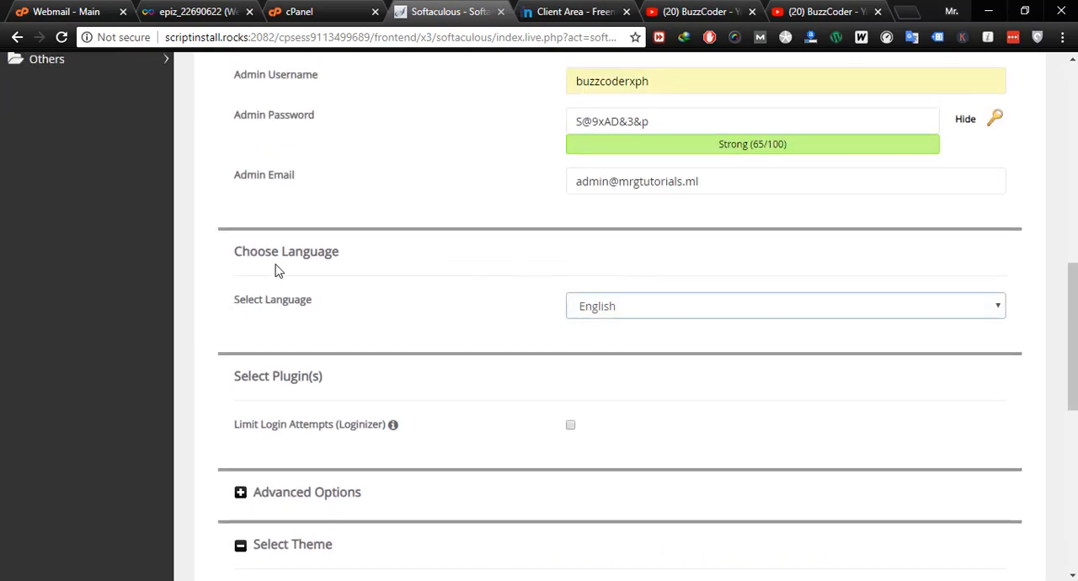
scroll(554, 419, down, 2)
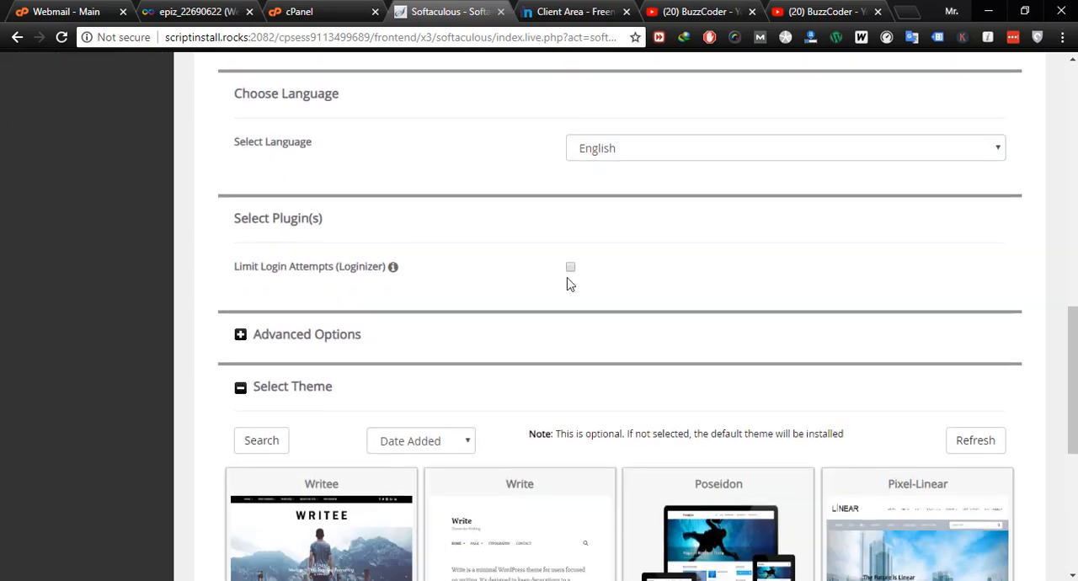
scroll(472, 358, down, 2)
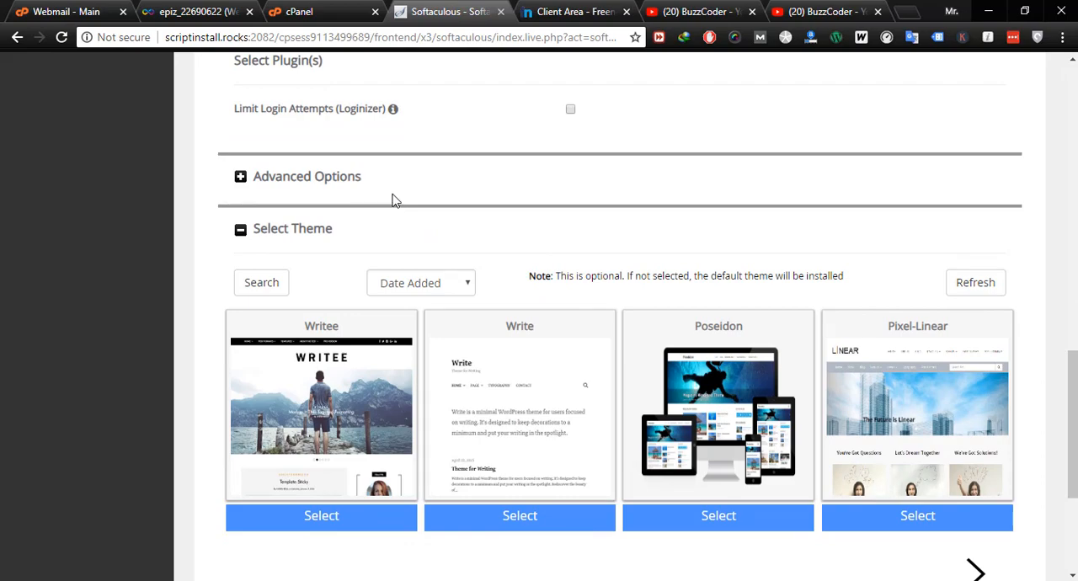
click(354, 181)
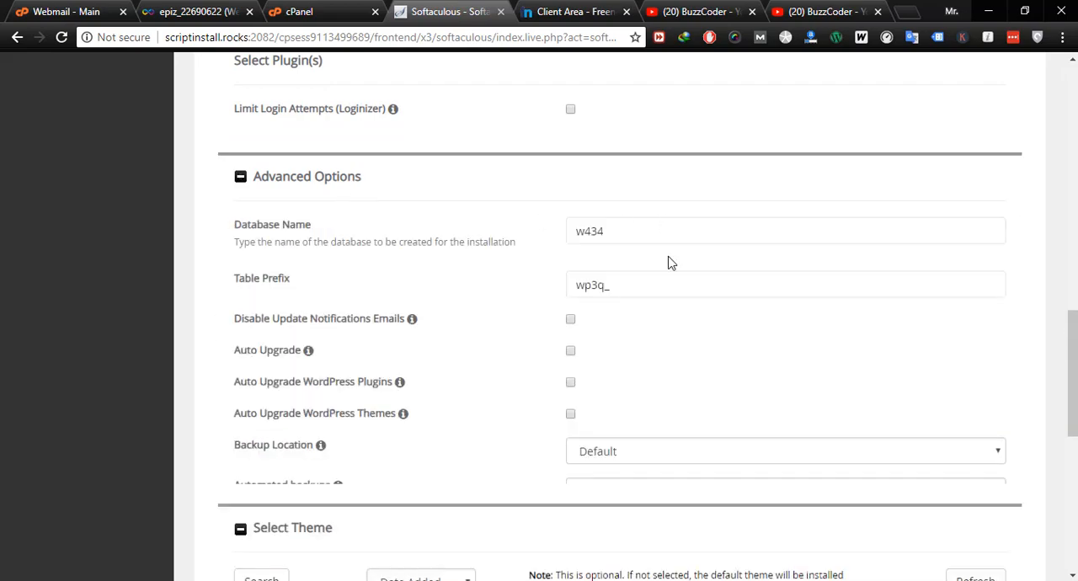
click(354, 181)
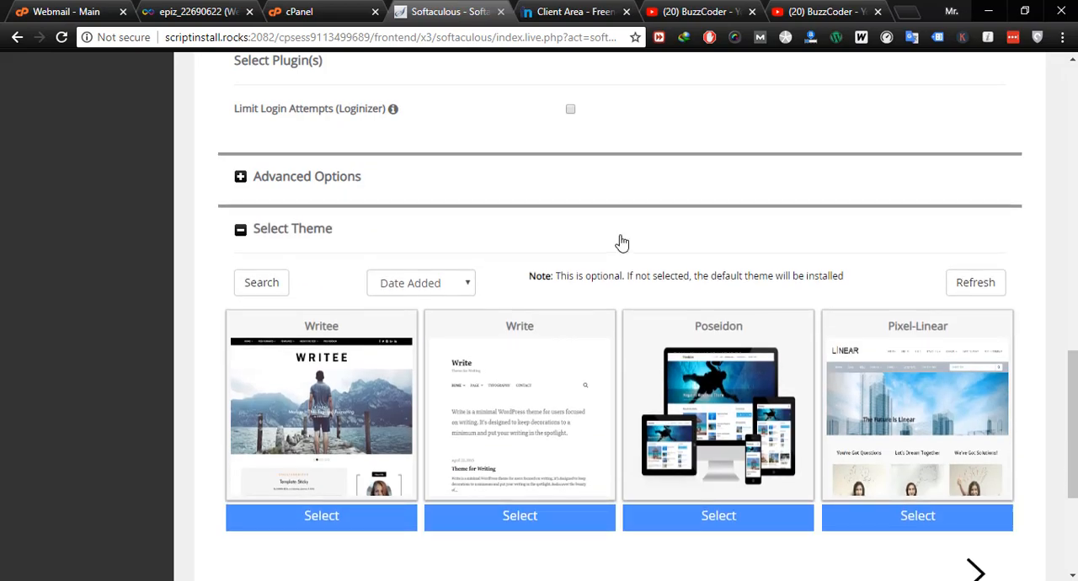
scroll(622, 243, down, 3)
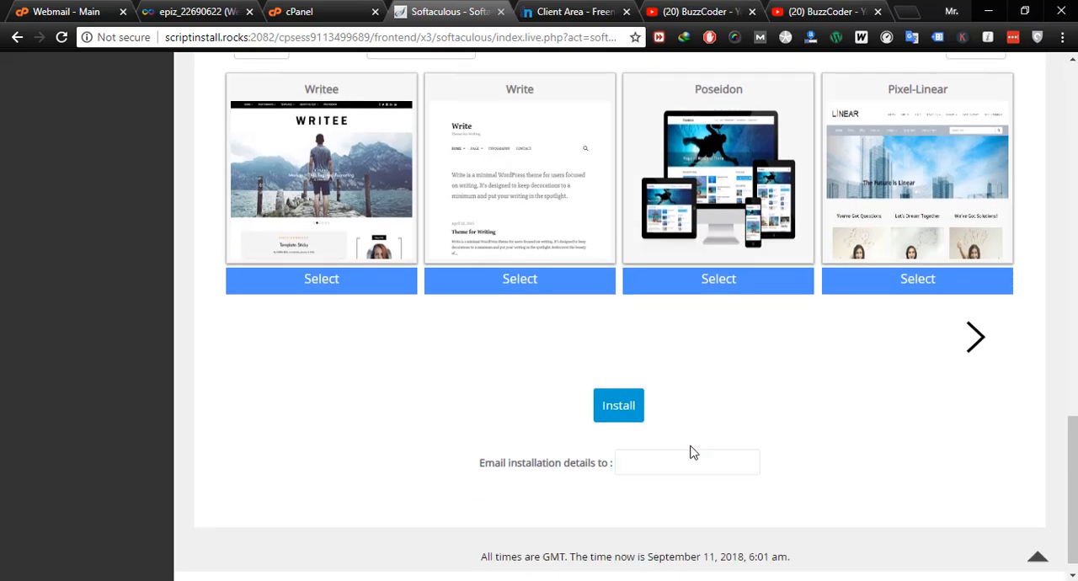
- Replace the domain part of the admin email so that the field holds the administrator's own e-mail address
scroll(691, 452, up, 10)
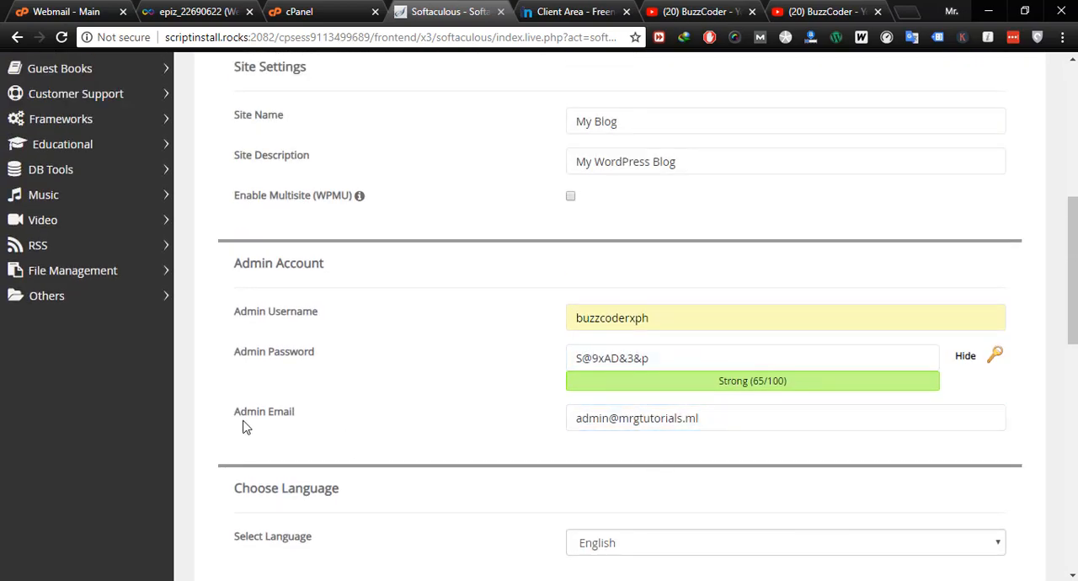
click(626, 421)
shift+click(758, 421)
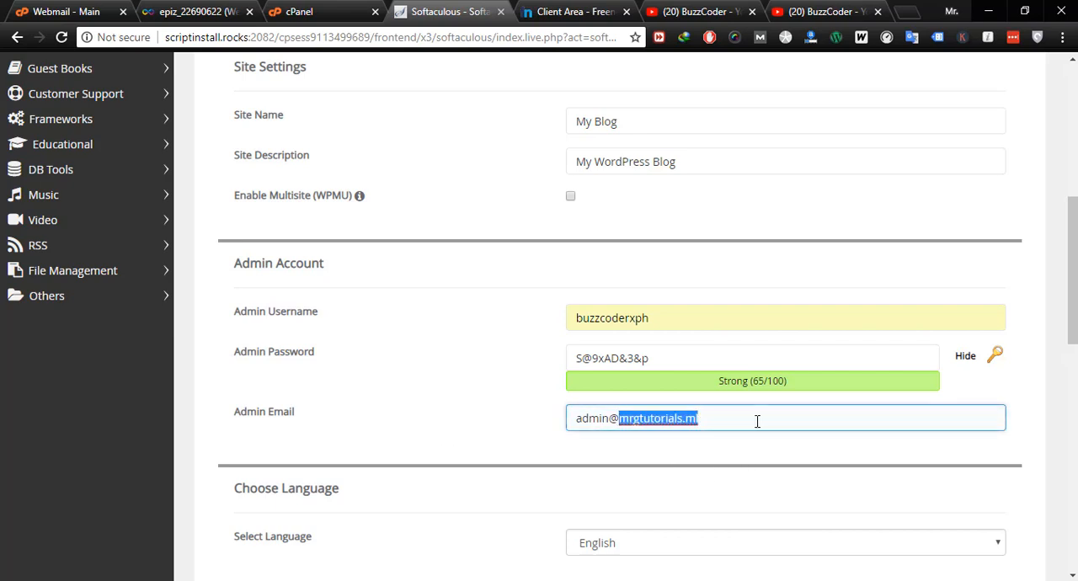
text(wpg)
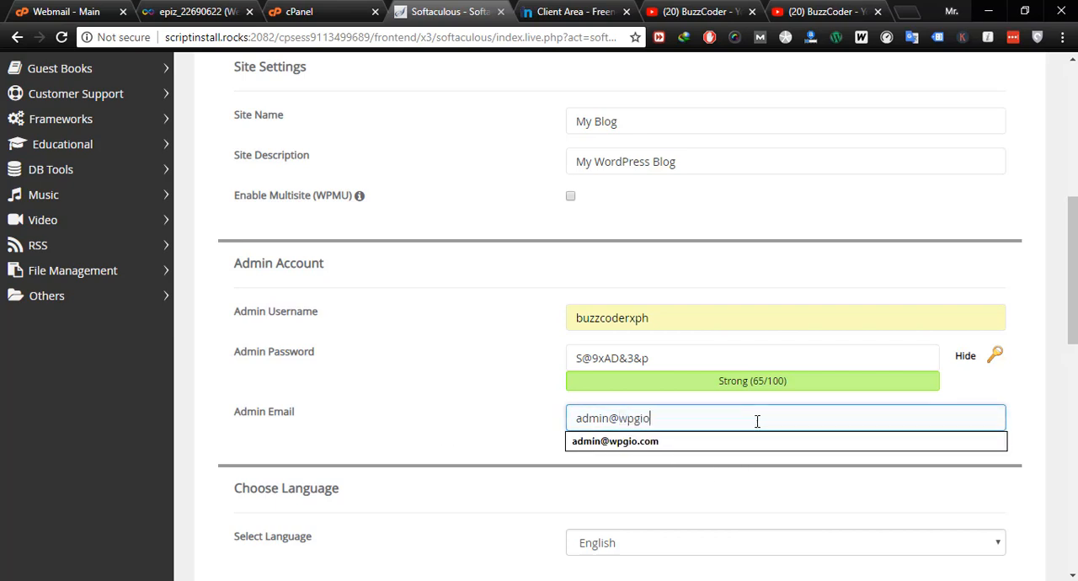
text(io)
key(Down)
key(Tab)
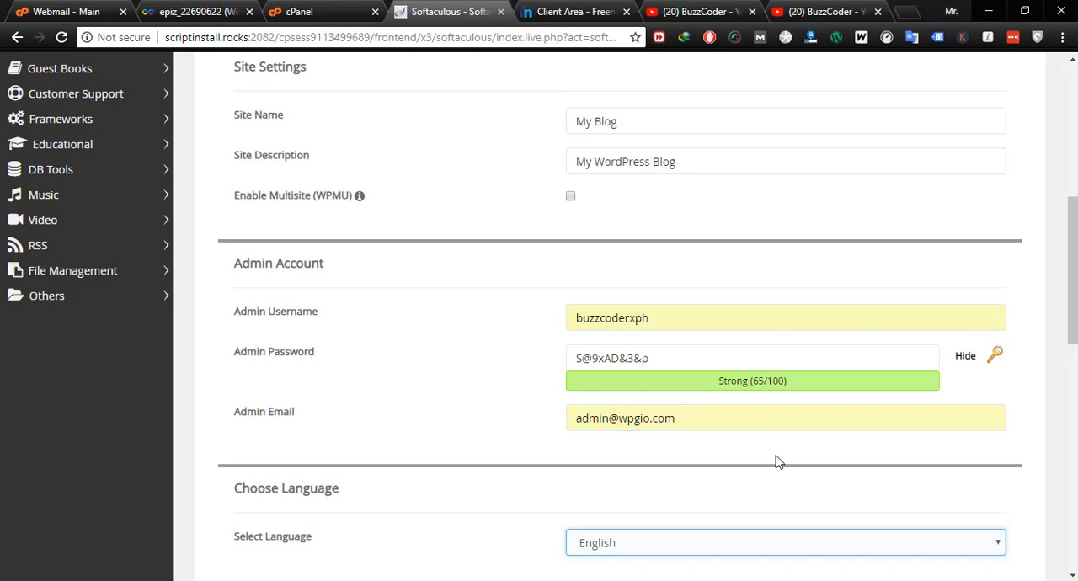
- Start the WordPress installation on mrgtutorials.ml without selecting a theme
scroll(784, 446, down, 6)
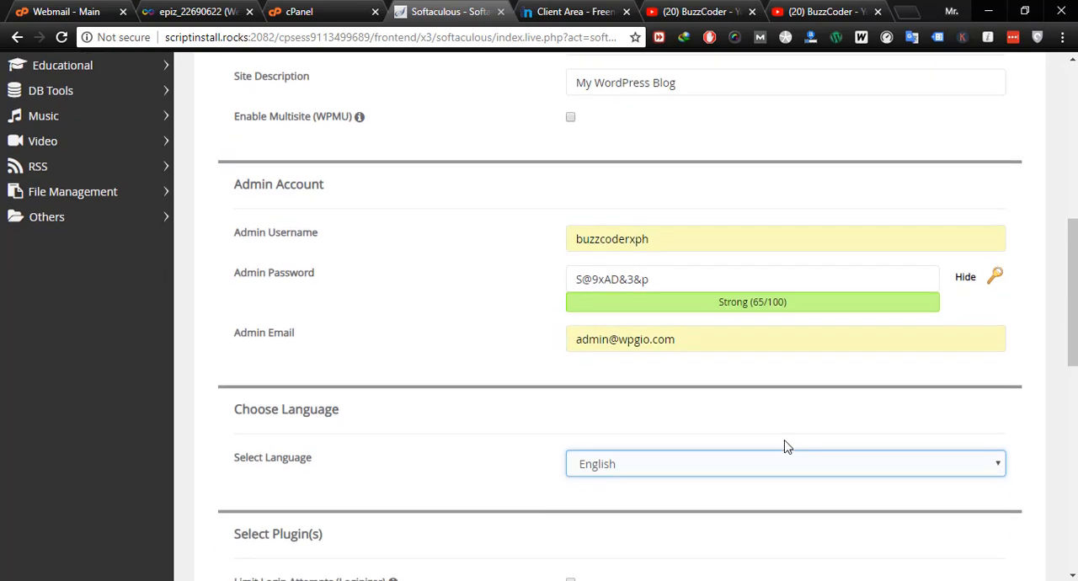
scroll(784, 447, down, 4)
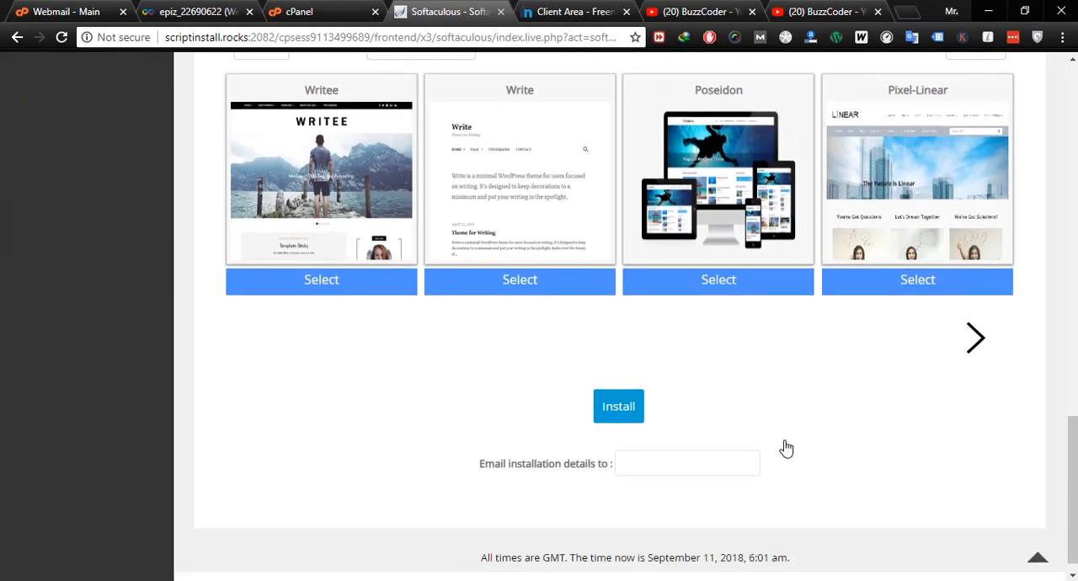
click(631, 412)
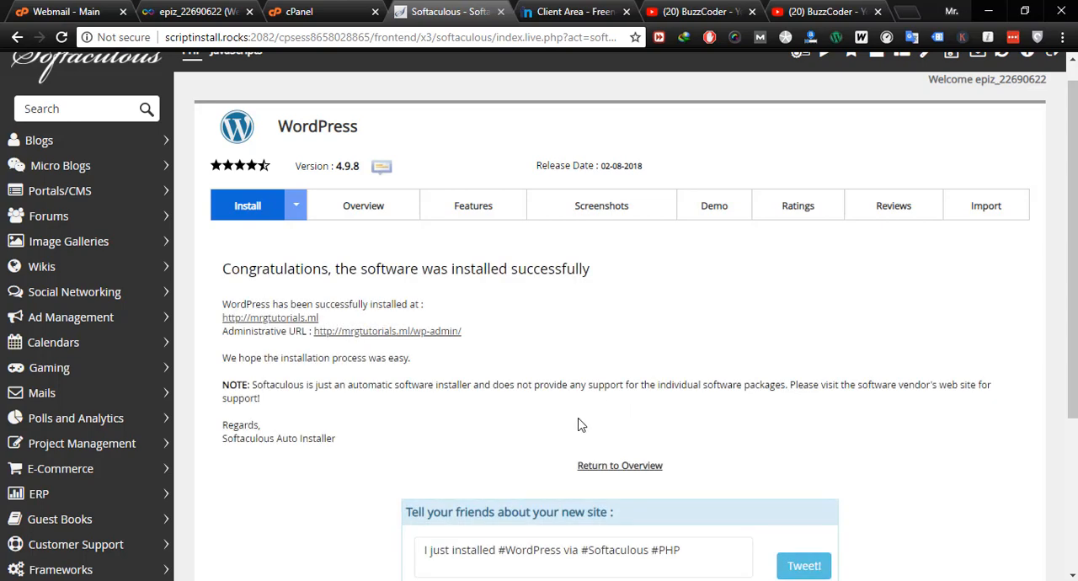
- Open the site's wp-admin address in a new browser tab and log out of the WordPress dashboard
right_click(396, 337)
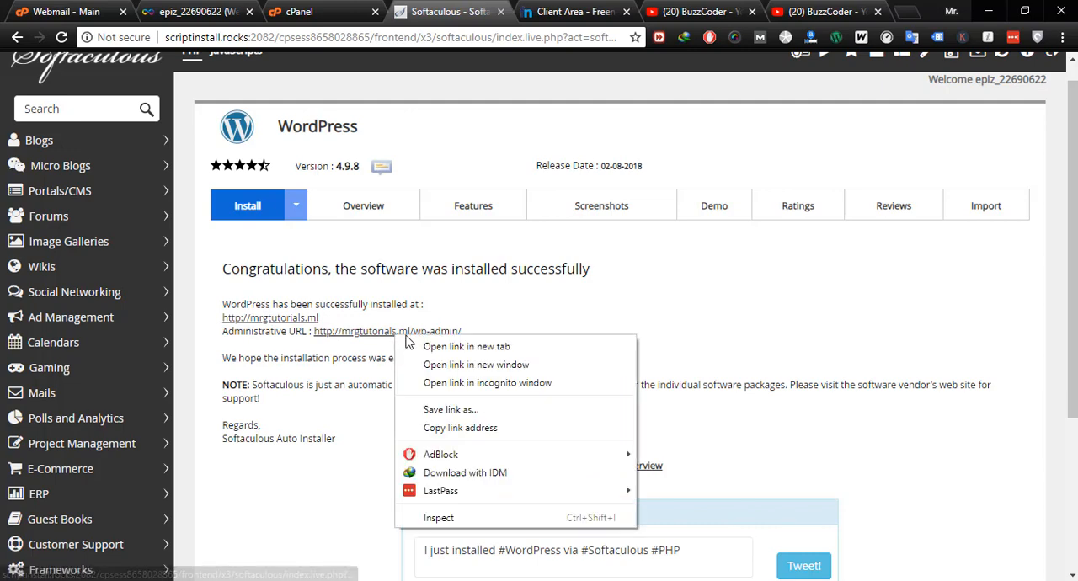
click(455, 348)
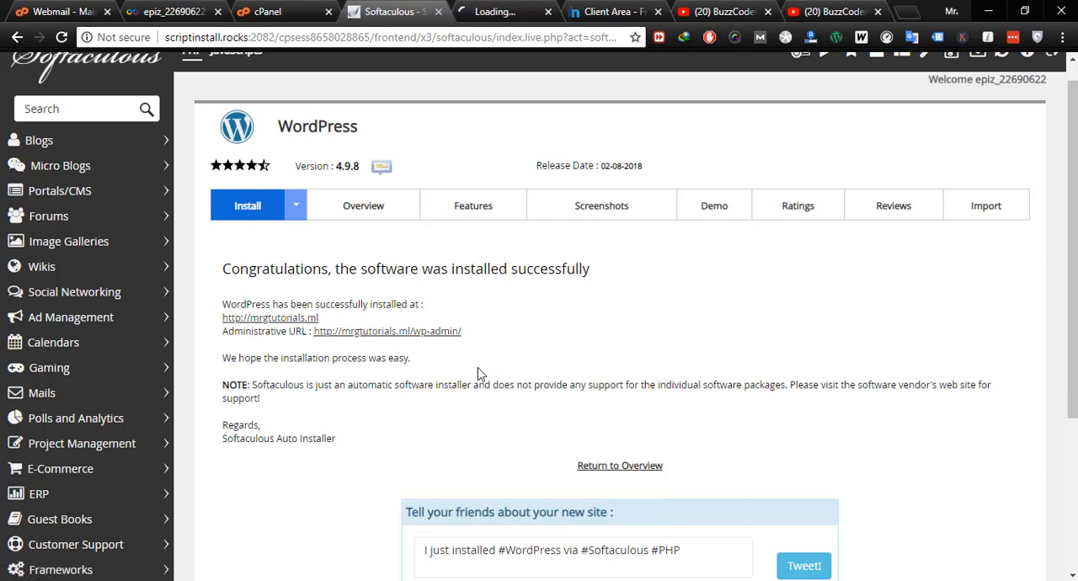
click(505, 12)
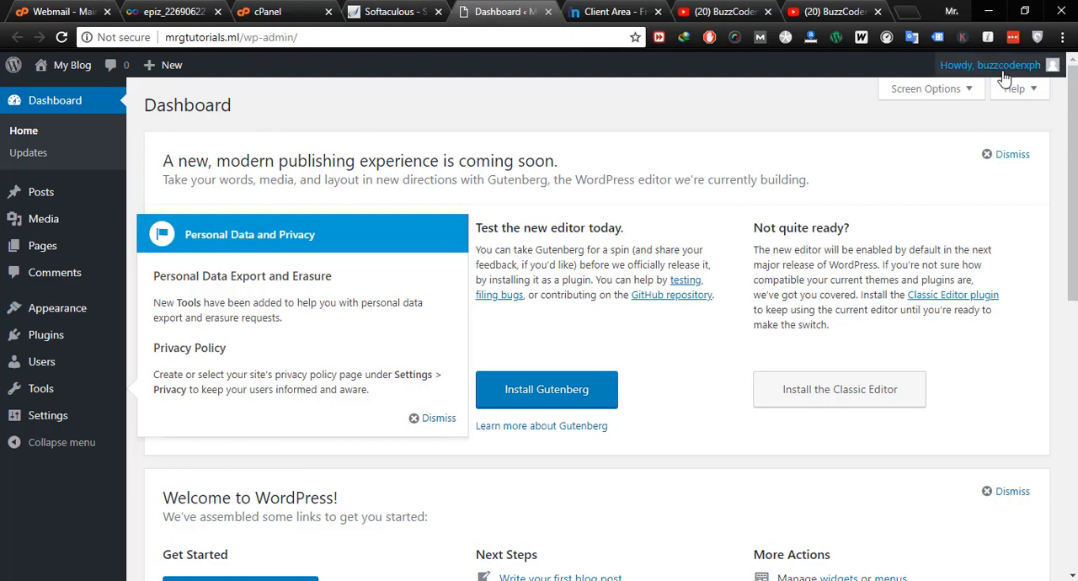
mouse_move(1001, 67)
click(965, 144)
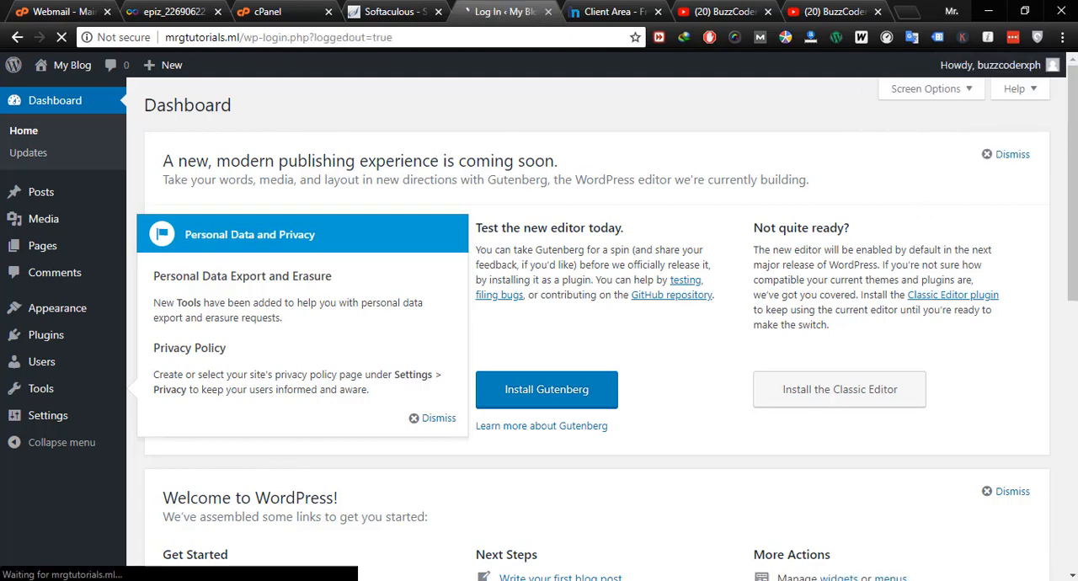
- Copy the username buzzcoderxph from the Notepad note into the WordPress login form
click(320, 580)
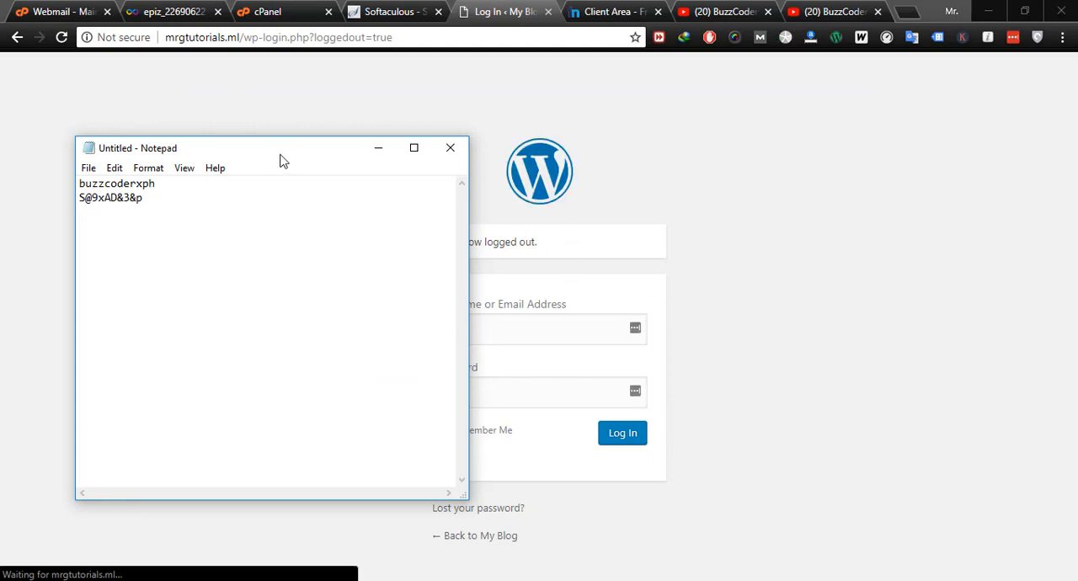
drag(281, 157, 236, 187)
drag(115, 219, 23, 217)
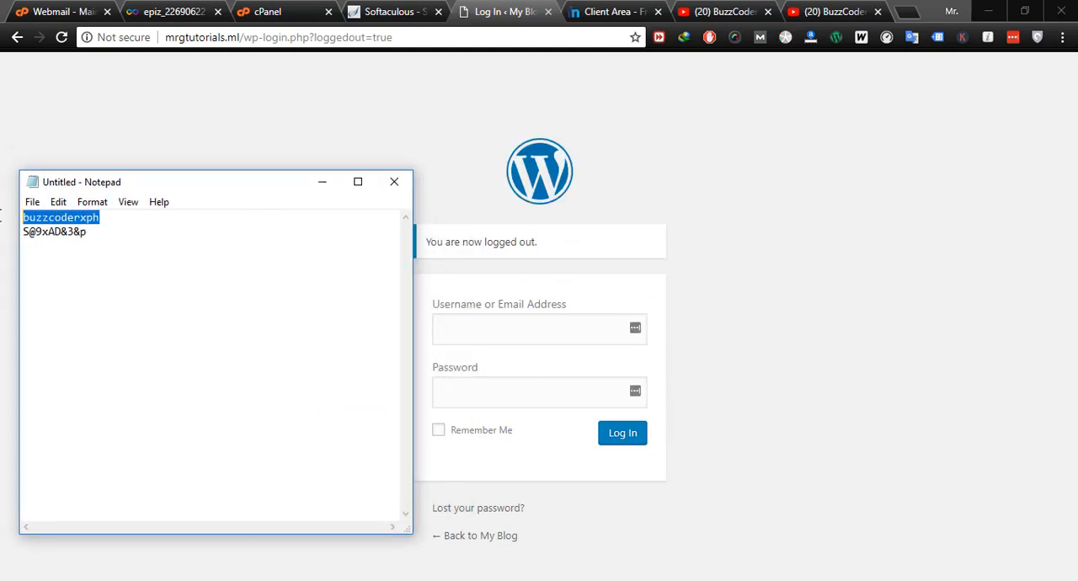
key(ctrl+c)
click(491, 330)
key(ctrl+v)
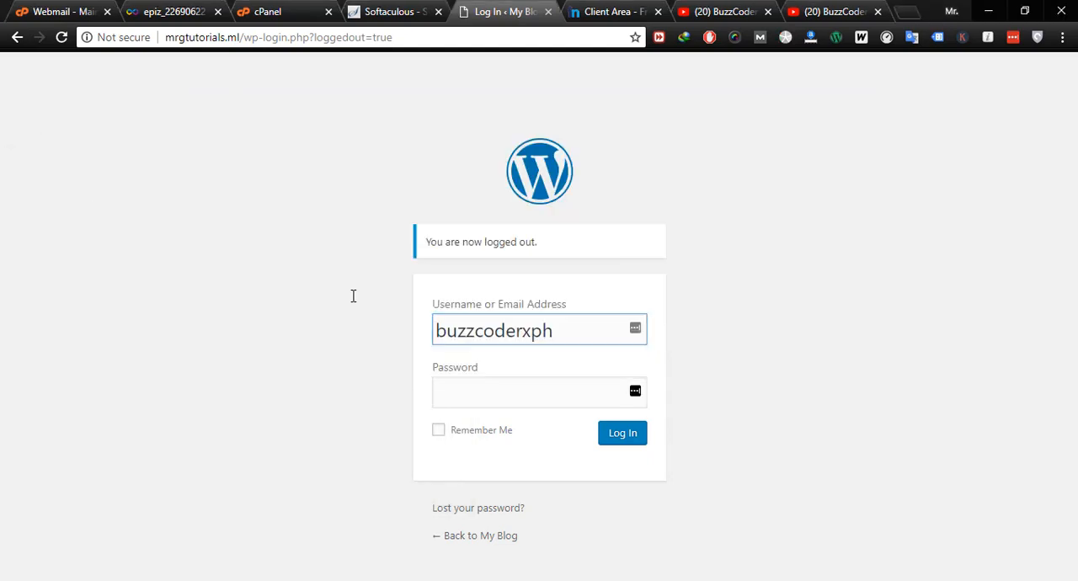
- Copy the saved admin password from the Notepad note into the login form's Password field
key(alt+Tab)
drag(88, 232, 3, 233)
key(ctrl+c)
key(alt+Tab)
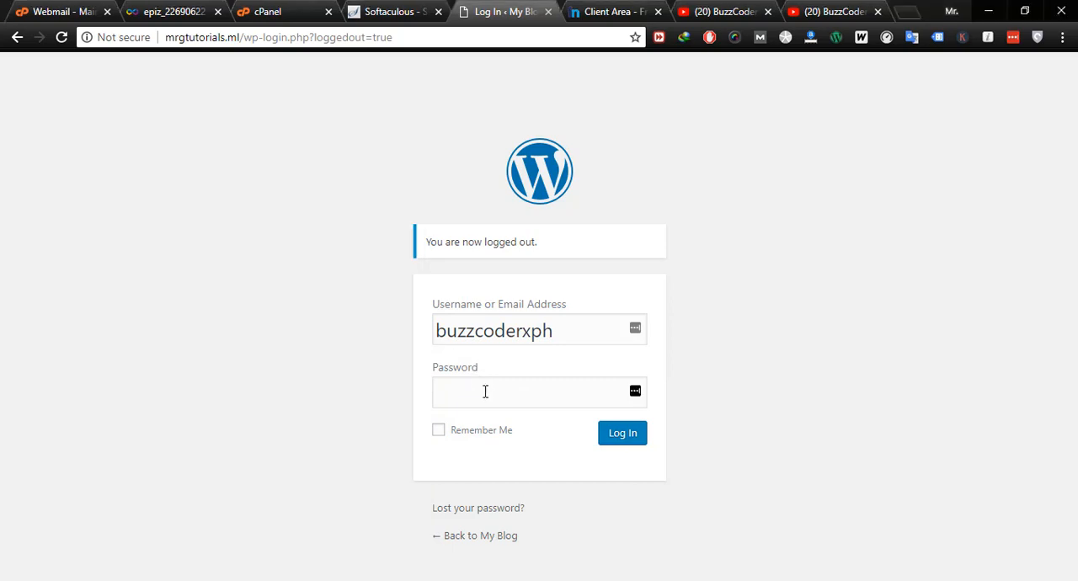
click(484, 391)
key(ctrl+v)
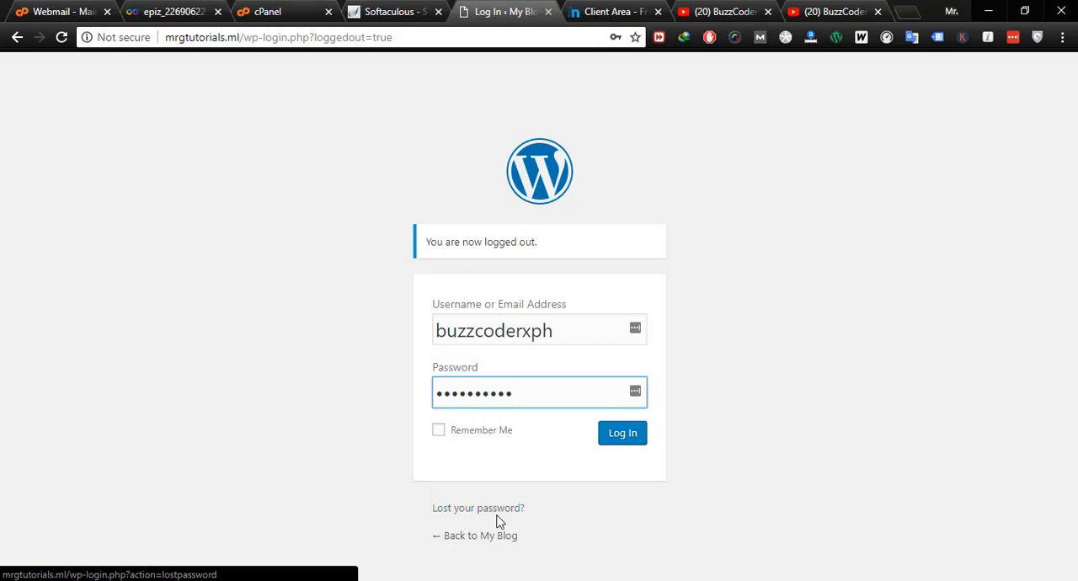
- Log in to the WordPress dashboard and dismiss the Personal Data and Privacy notice
click(638, 439)
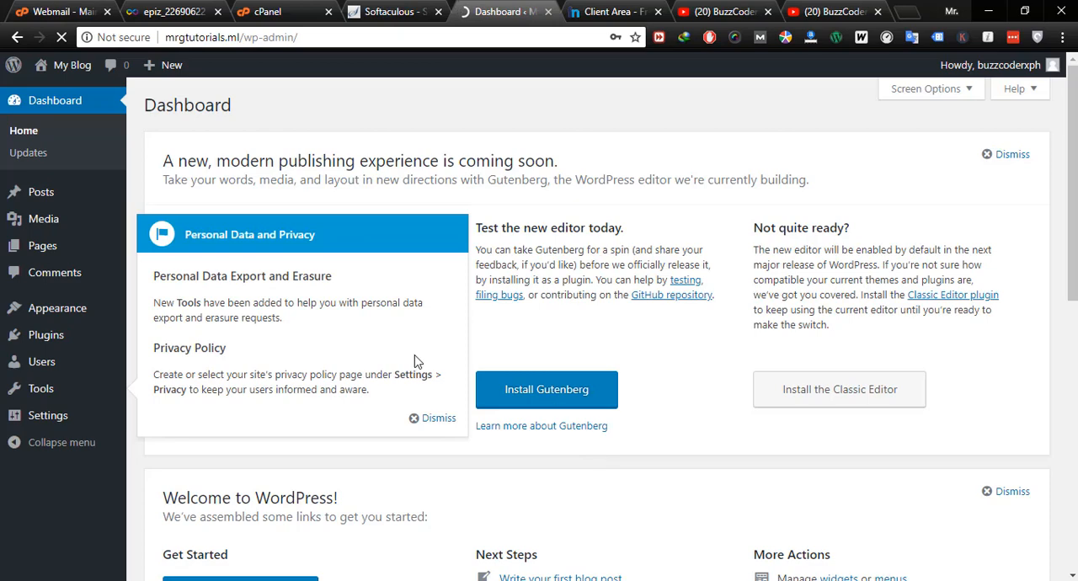
click(423, 418)
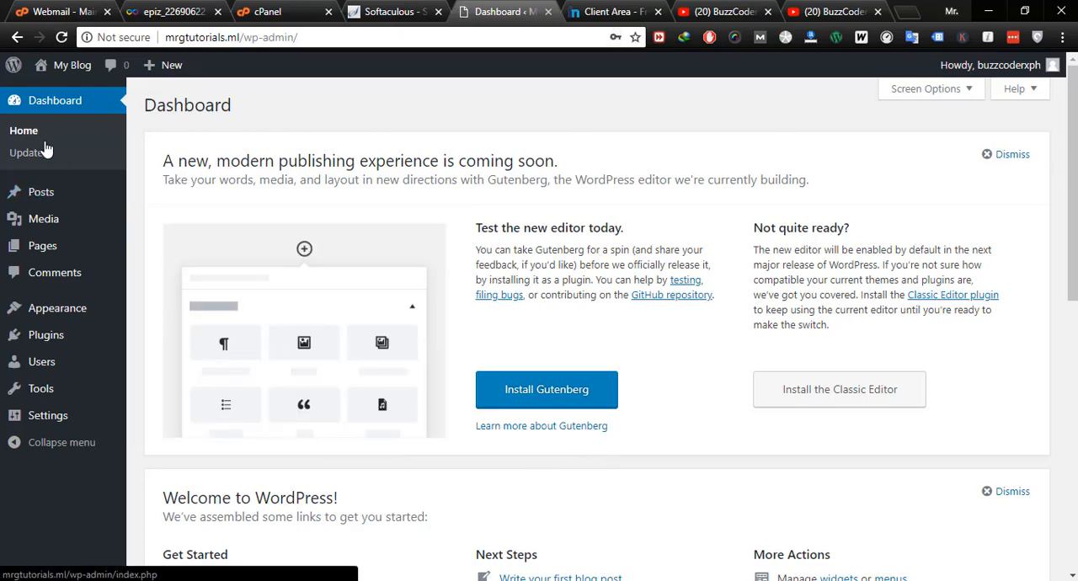
- Visit the My Blog site in a new browser tab and look through its home page down to the footer
mouse_move(63, 65)
right_click(66, 95)
click(69, 103)
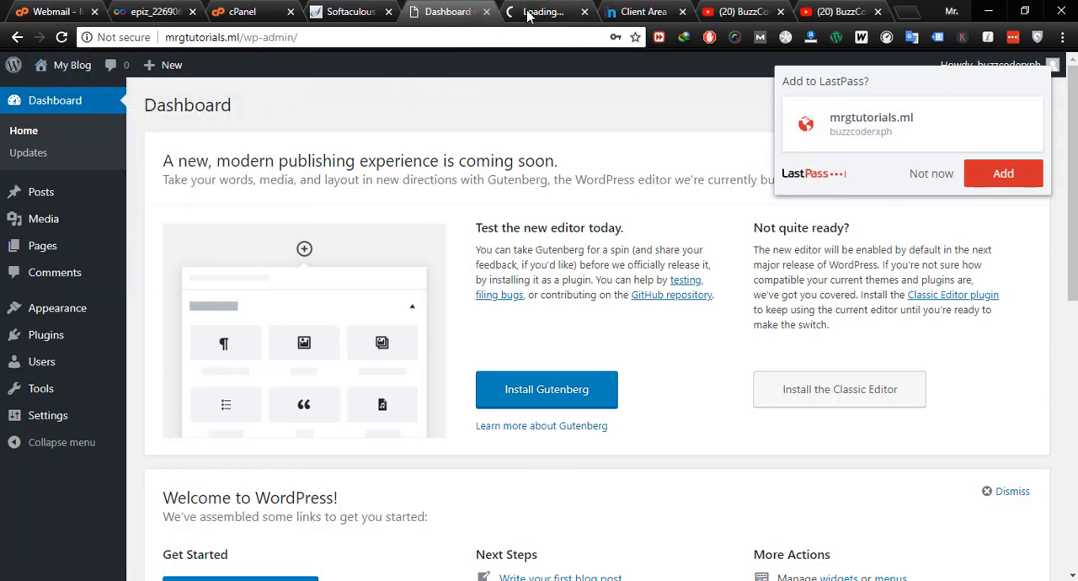
click(547, 11)
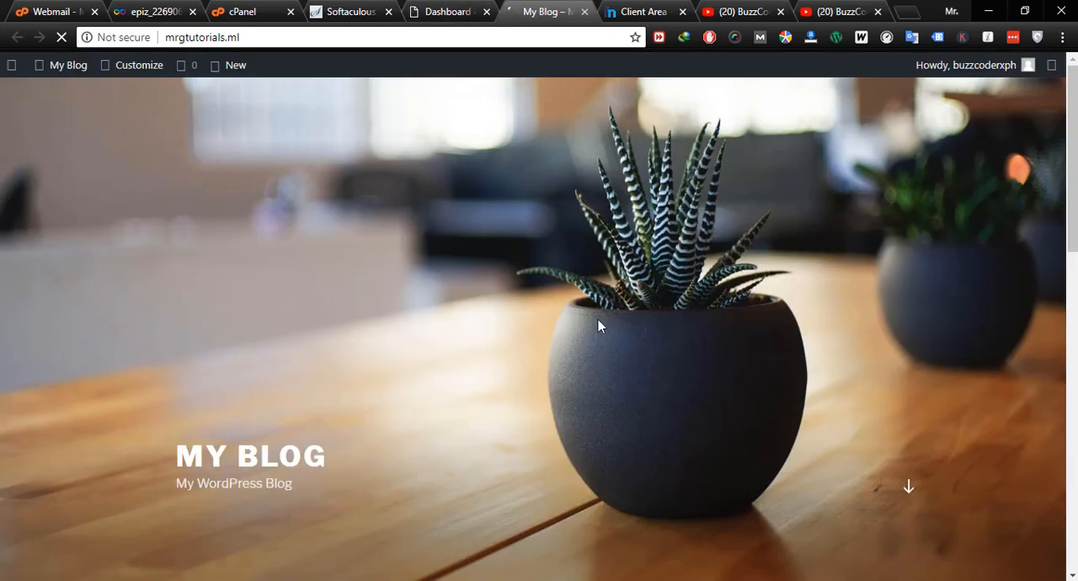
click(169, 38)
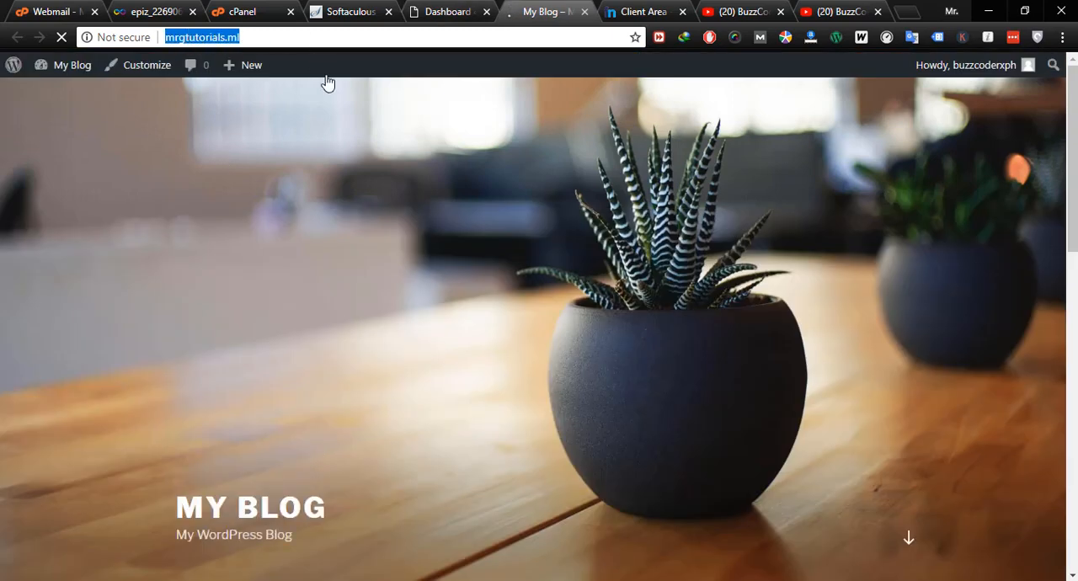
click(565, 193)
scroll(578, 192, down, 5)
scroll(578, 192, down, 5)
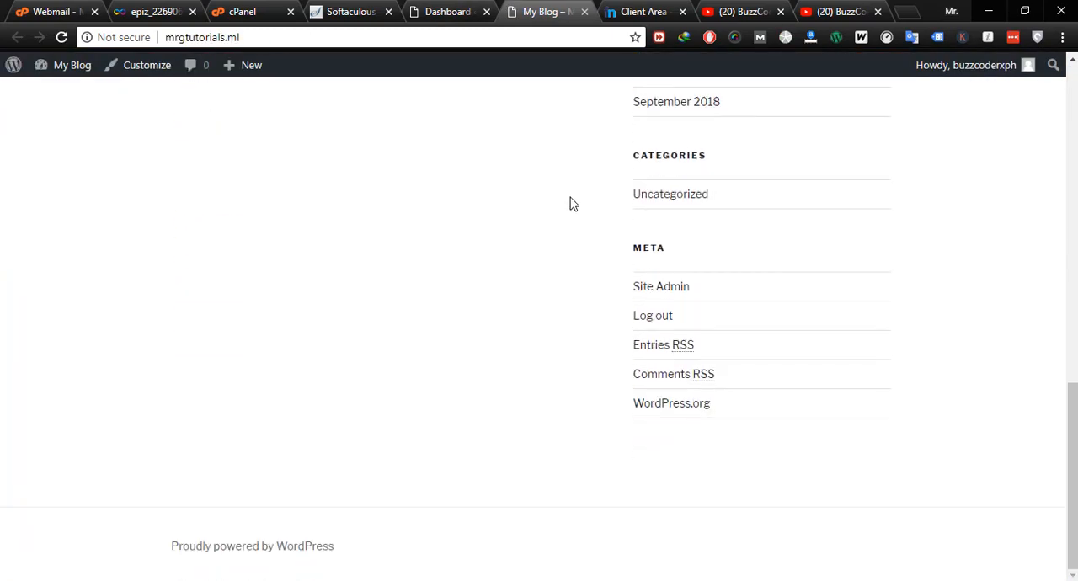
scroll(571, 197, up, 10)
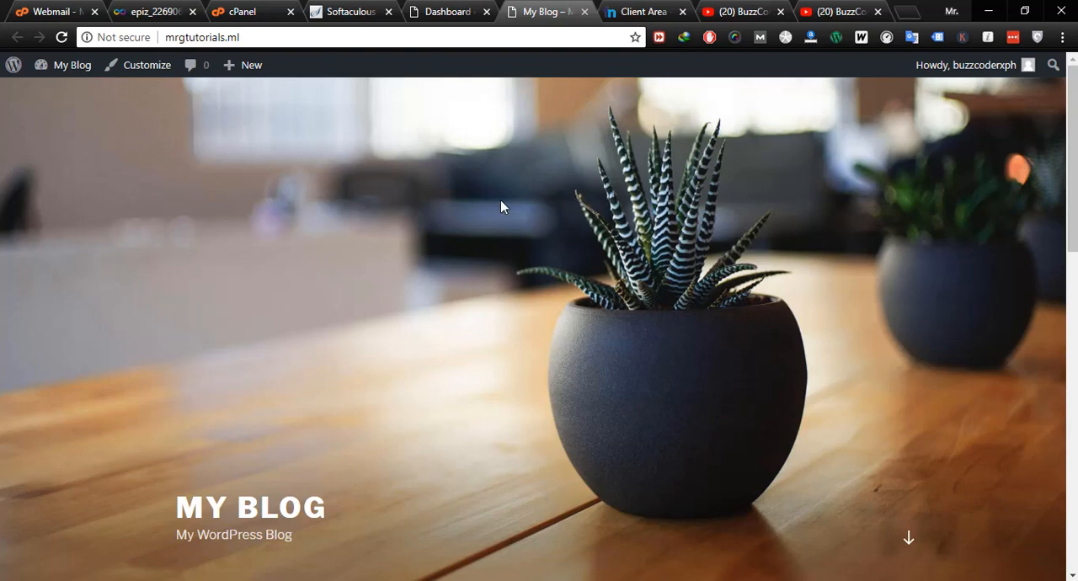
- Return to the WordPress dashboard tab and decline saving the mrgtutorials.ml login to LastPass
click(462, 11)
click(548, 12)
click(172, 37)
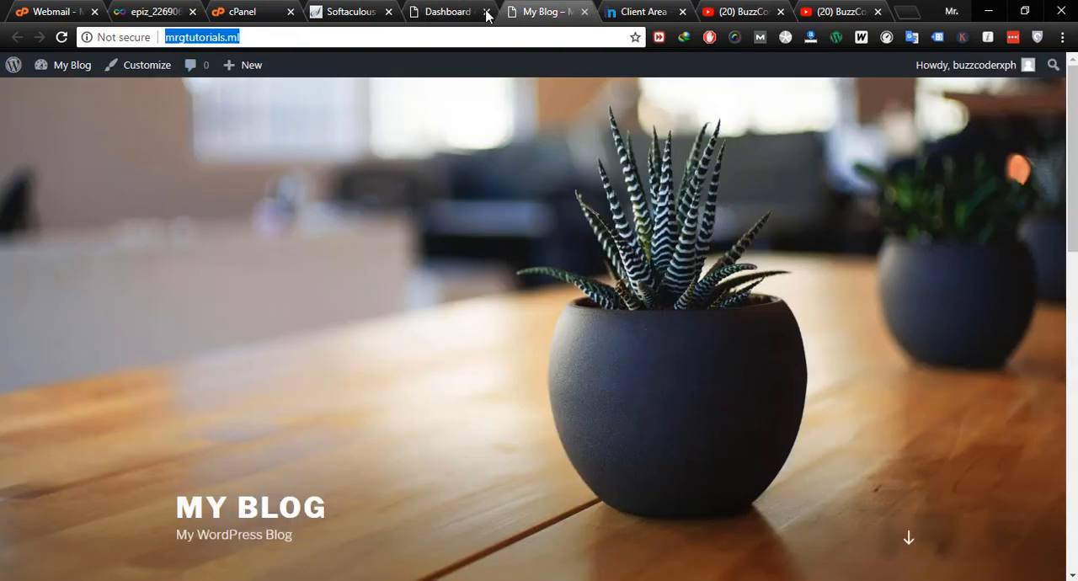
click(459, 12)
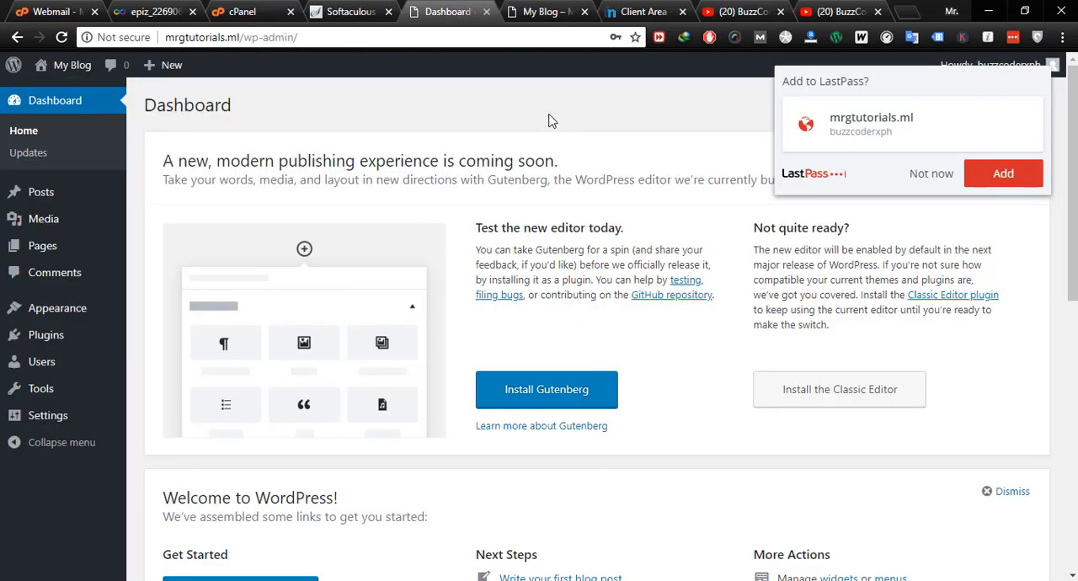
click(932, 175)
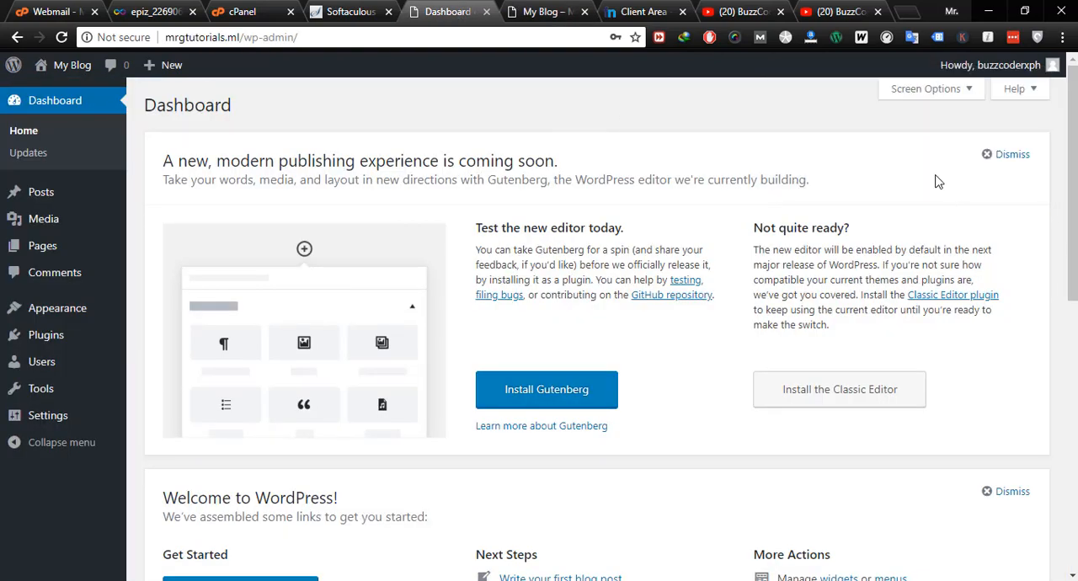